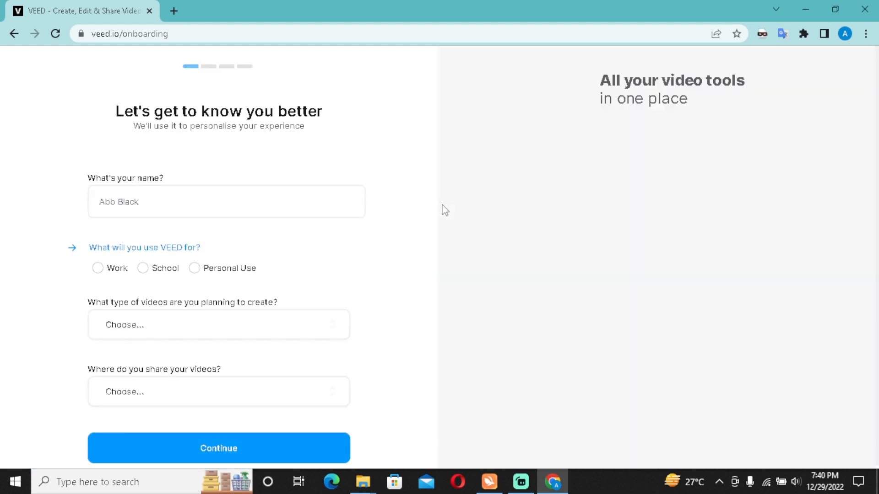
Complete the onboarding questionnaire with Personal Use, Content Creation videos and sharing on YouTube, and submit it
click(155, 202)
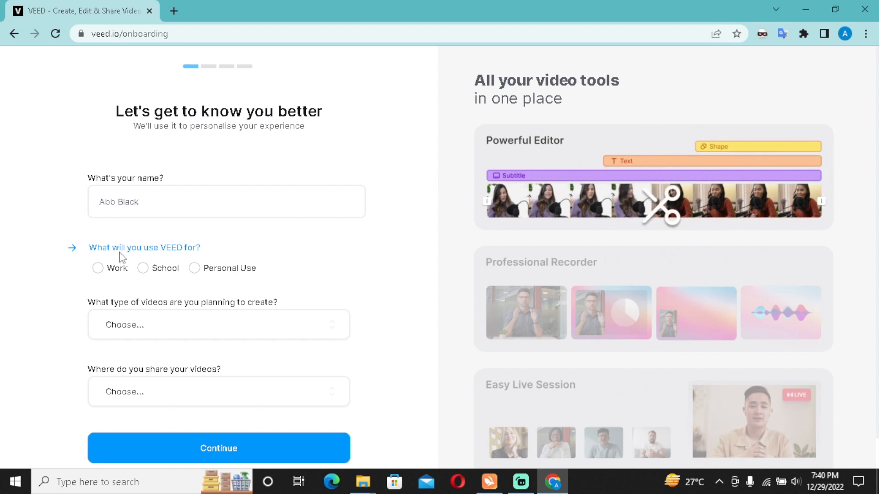
click(195, 273)
click(202, 328)
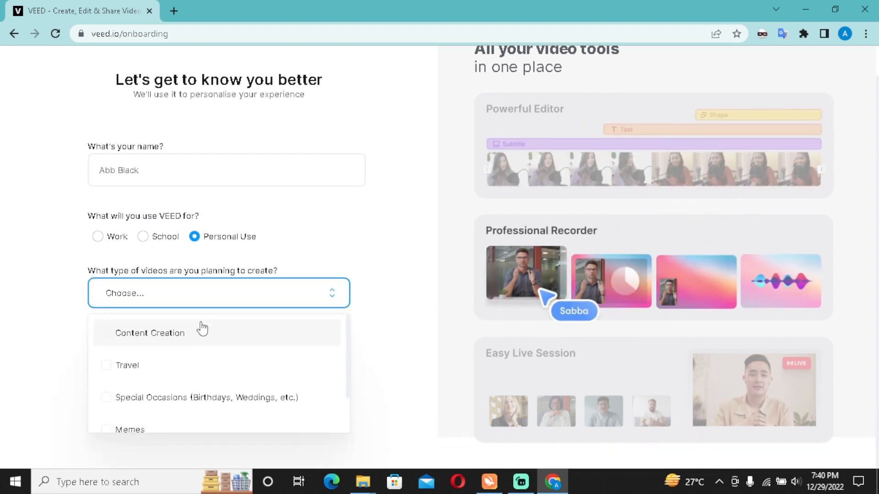
click(173, 331)
scroll(179, 335, down, 1)
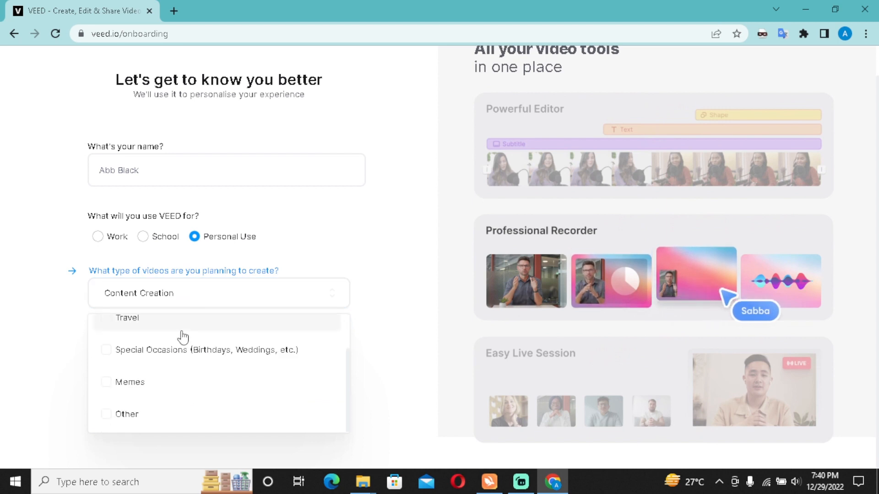
click(362, 334)
click(168, 361)
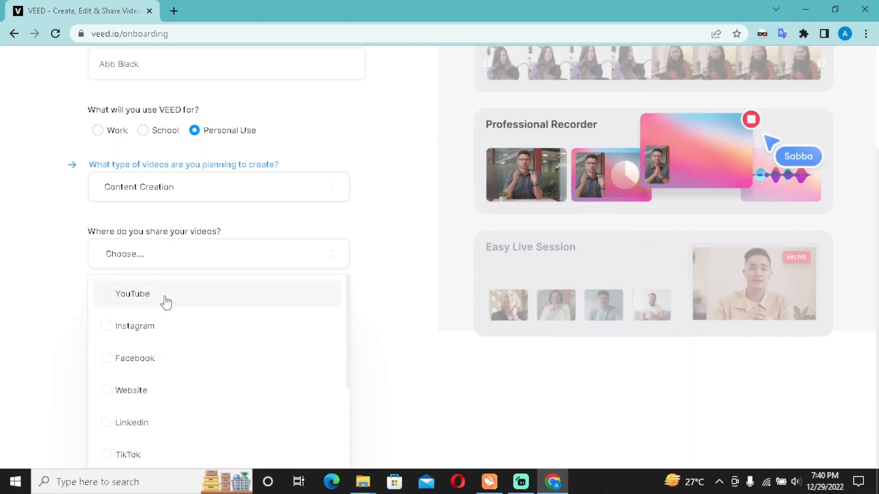
click(166, 300)
click(406, 314)
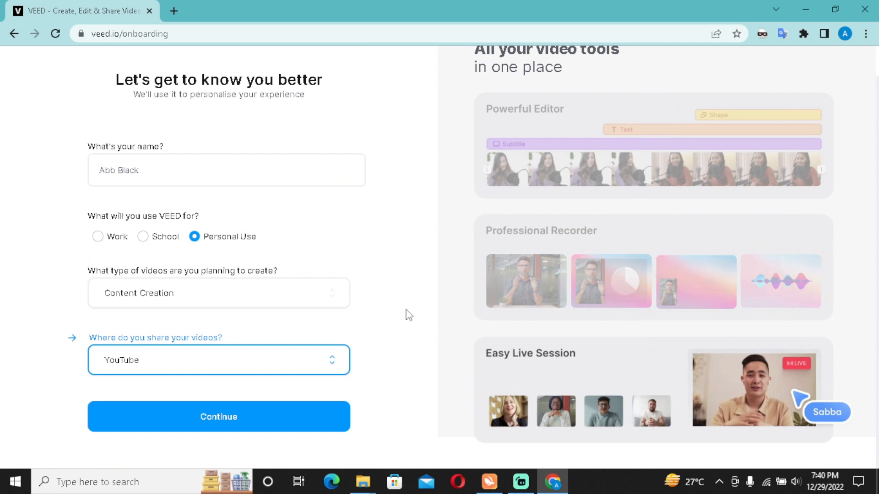
click(297, 418)
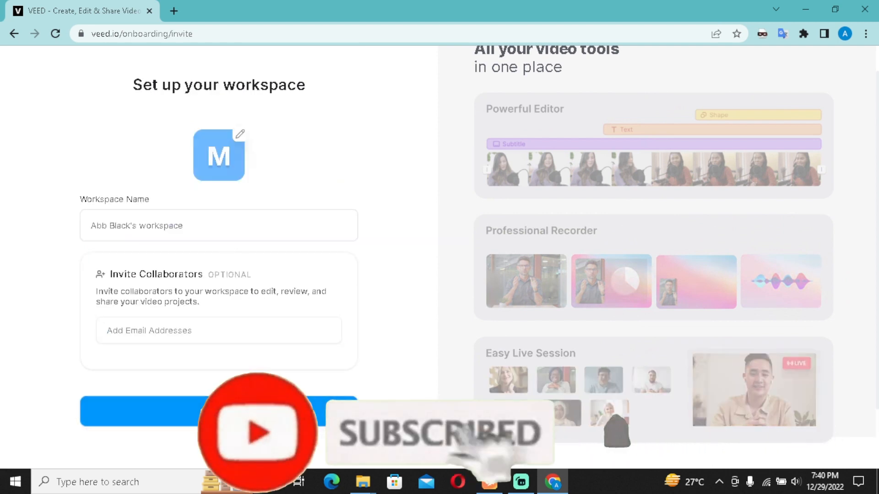
Finish onboarding with the default workspace setup and the Free plan, continuing to the workspace without choosing a template
scroll(219, 275, down, 3)
click(339, 338)
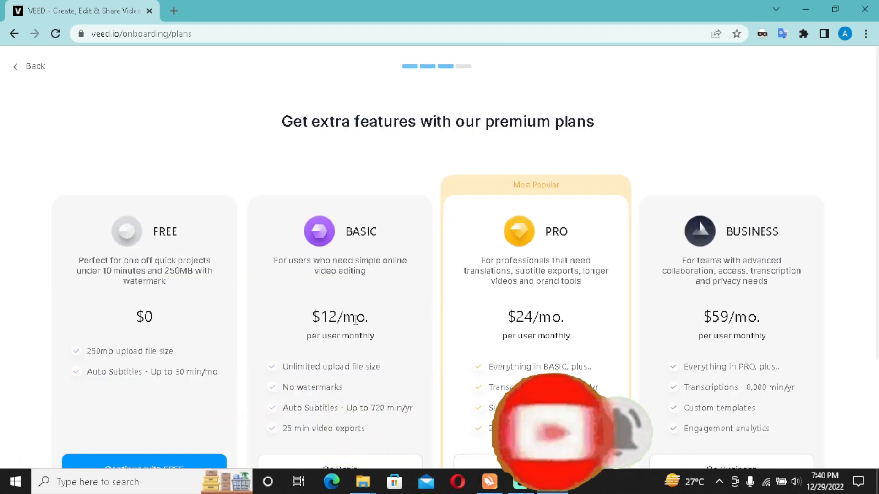
scroll(356, 319, down, 3)
click(182, 323)
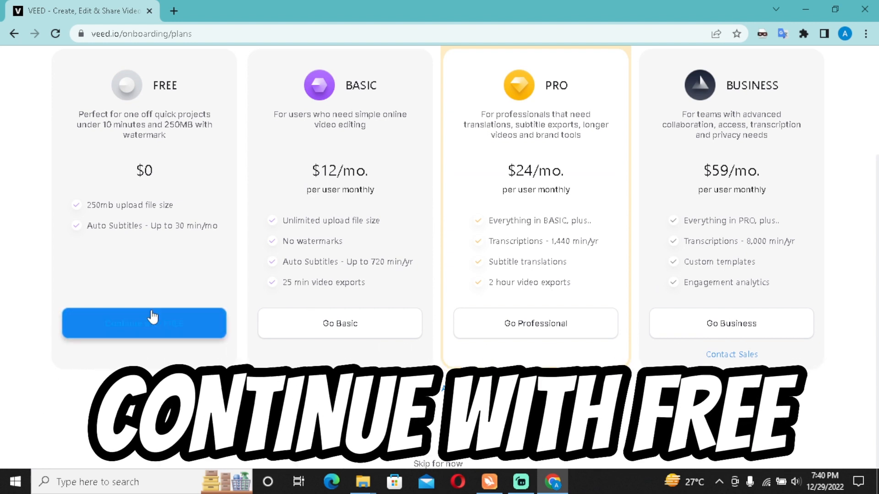
click(160, 328)
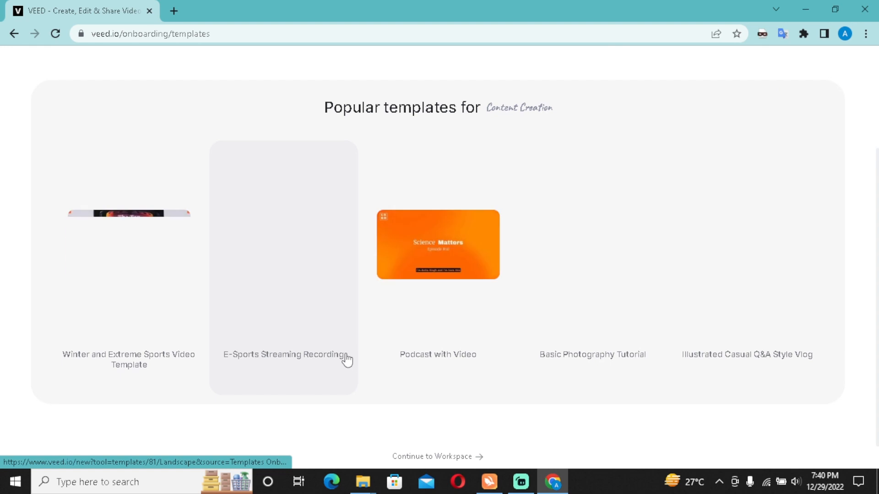
scroll(395, 283, down, 1)
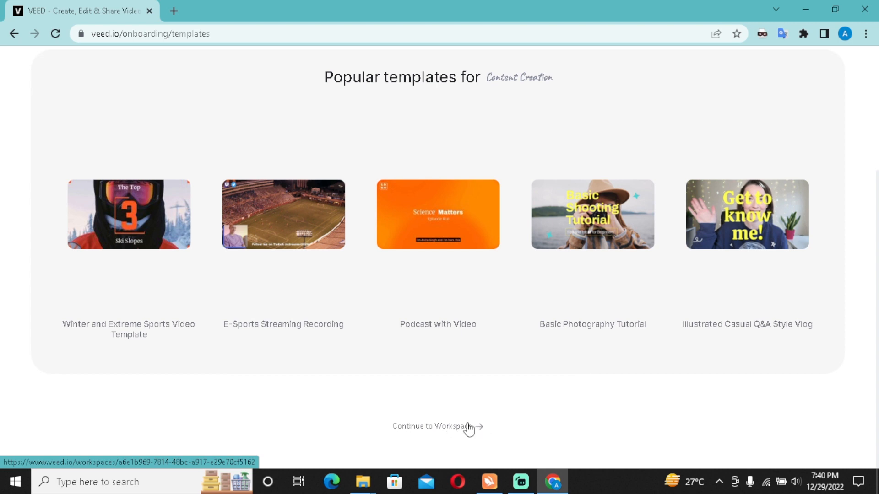
click(461, 428)
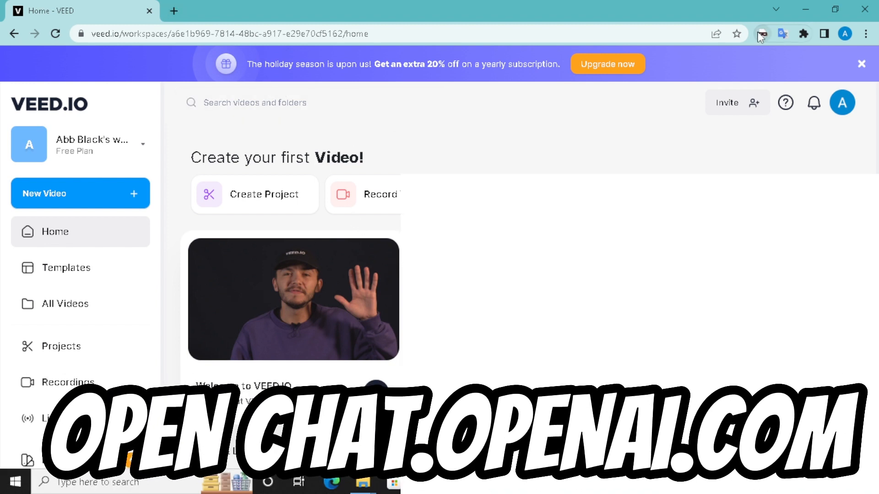
Open a new browser window under a different Chrome profile
click(849, 34)
scroll(759, 110, down, 5)
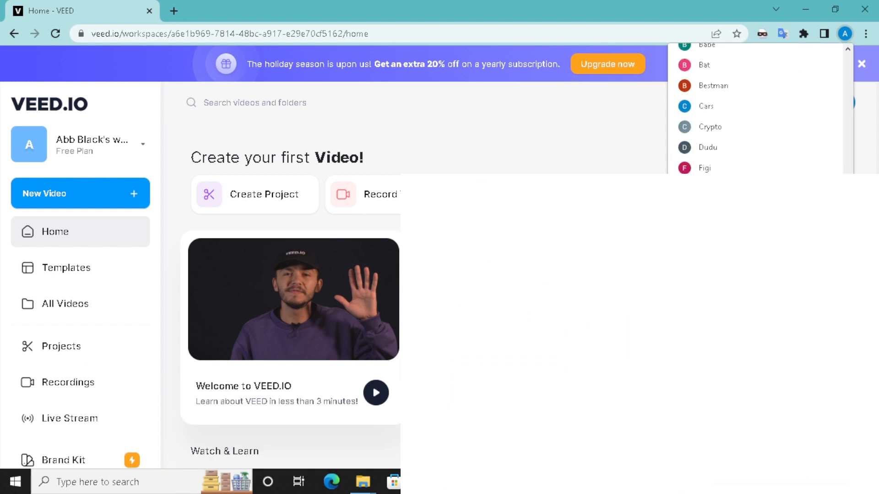
click(732, 230)
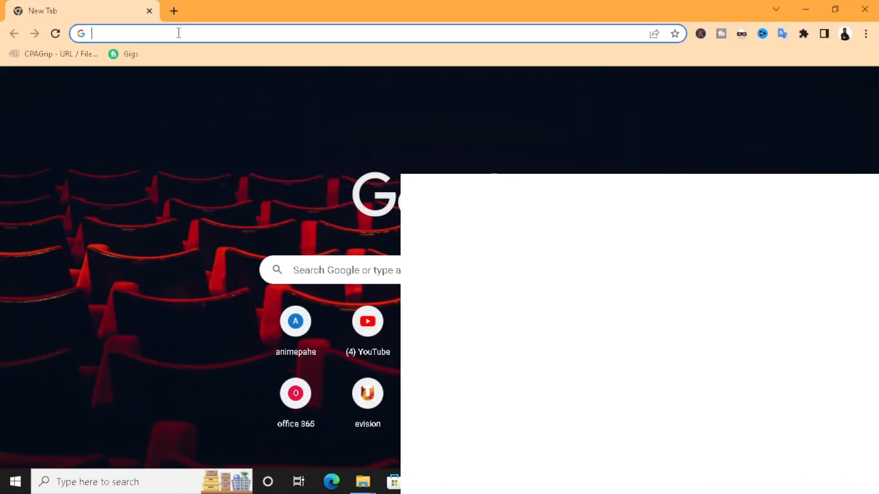
Search Google for chat.openai.com
text(chat.op)
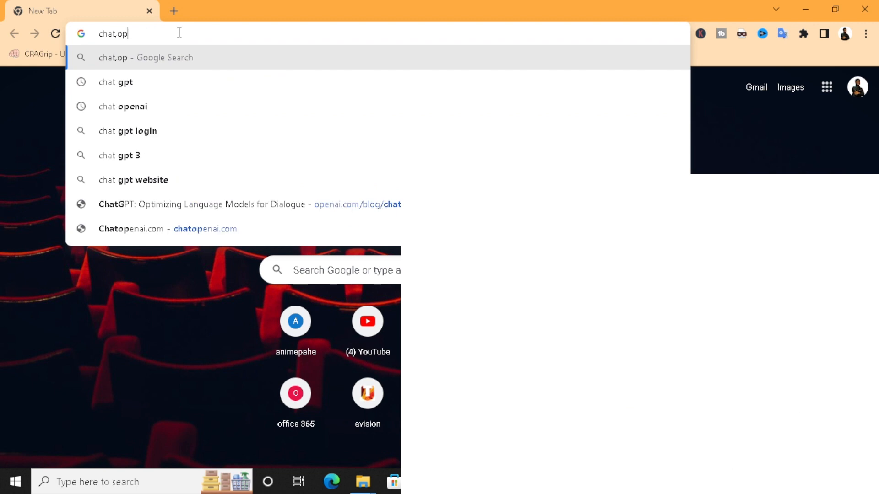
text(e)
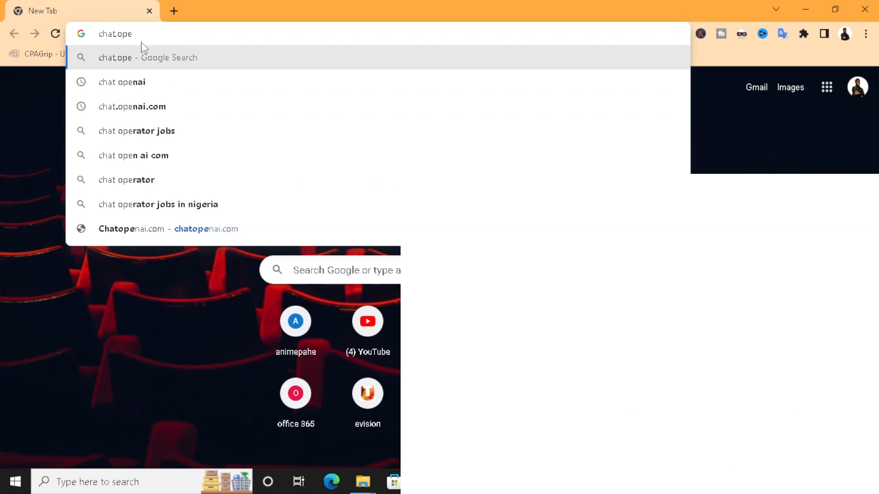
click(299, 107)
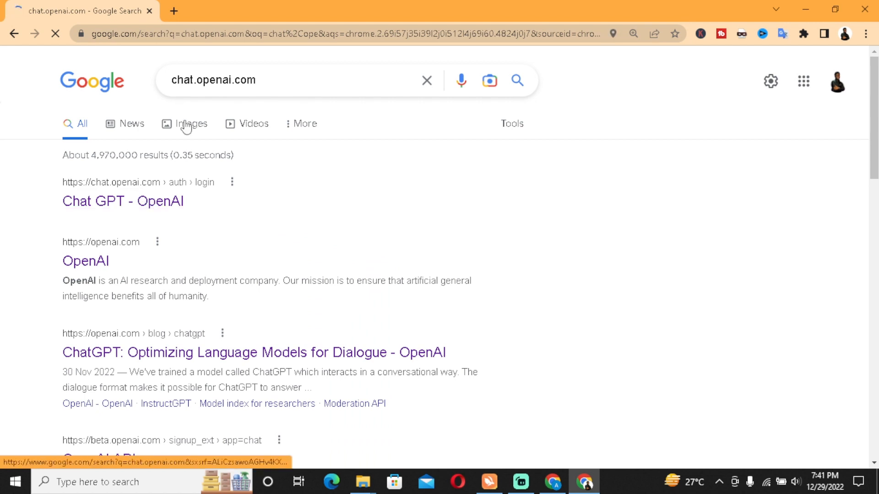
Load chat.openai.com in a new tab and close the Google search tab
click(174, 10)
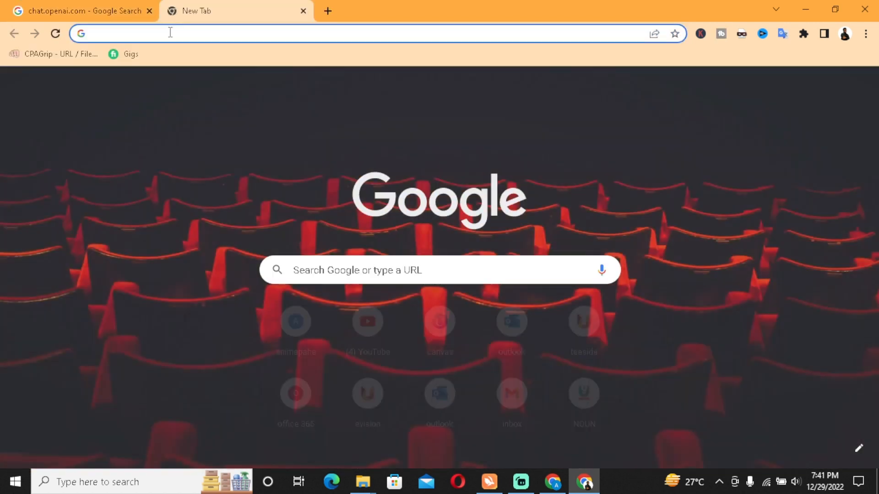
text(chat)
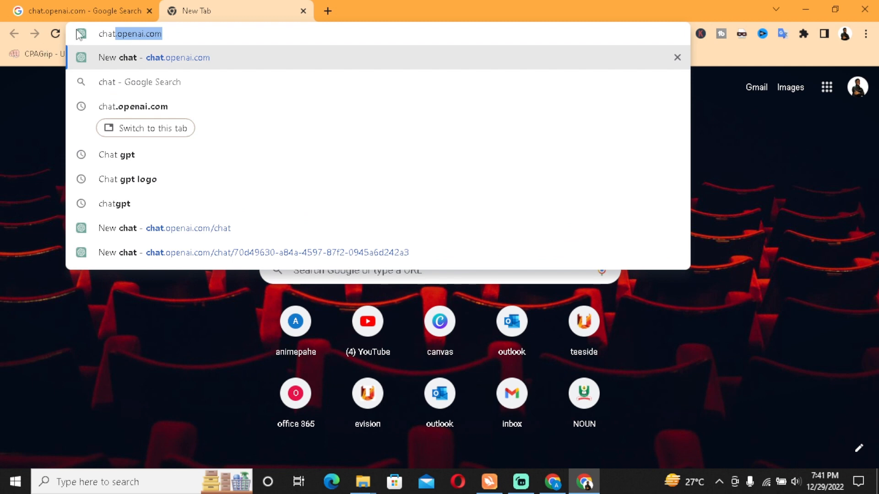
text(.opena)
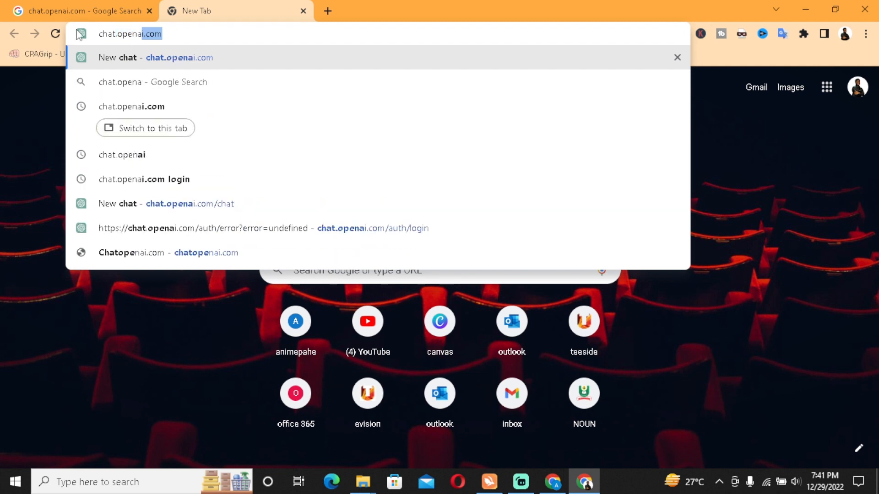
text(i.com)
key(Return)
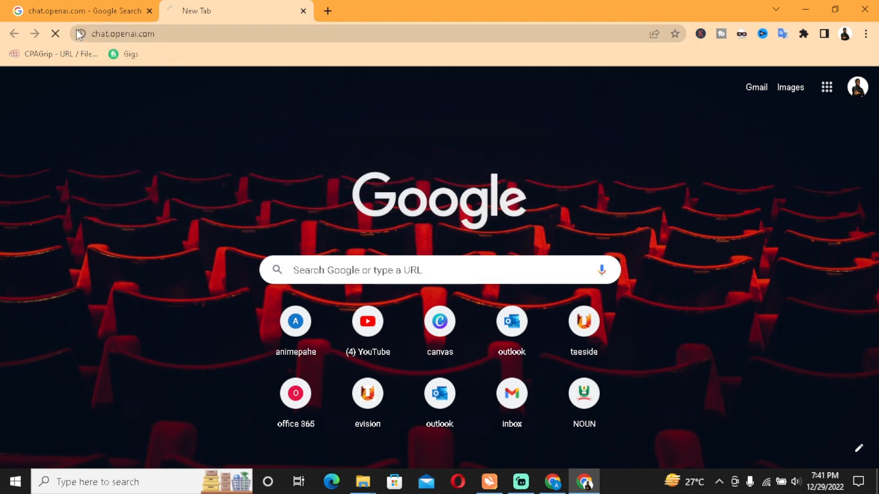
click(78, 11)
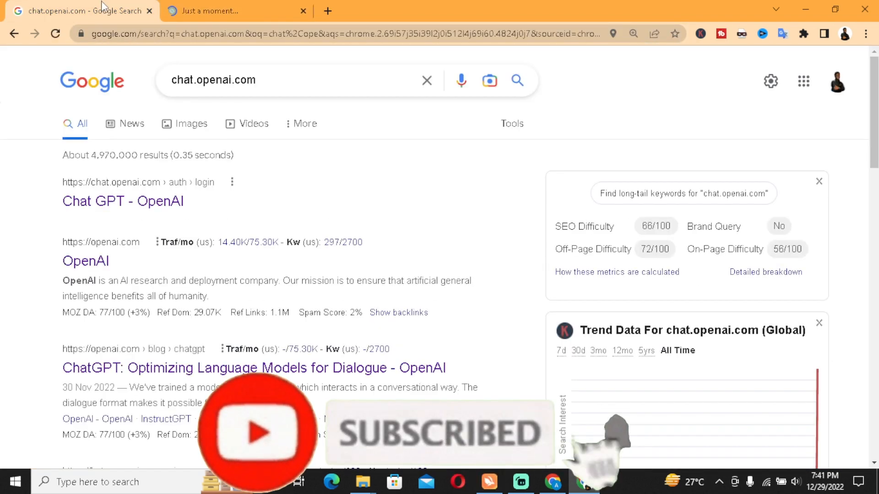
click(190, 1)
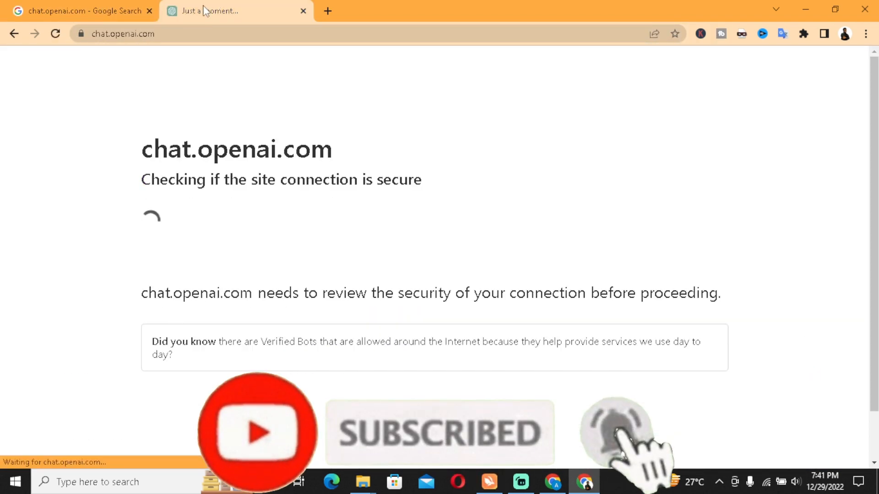
click(149, 11)
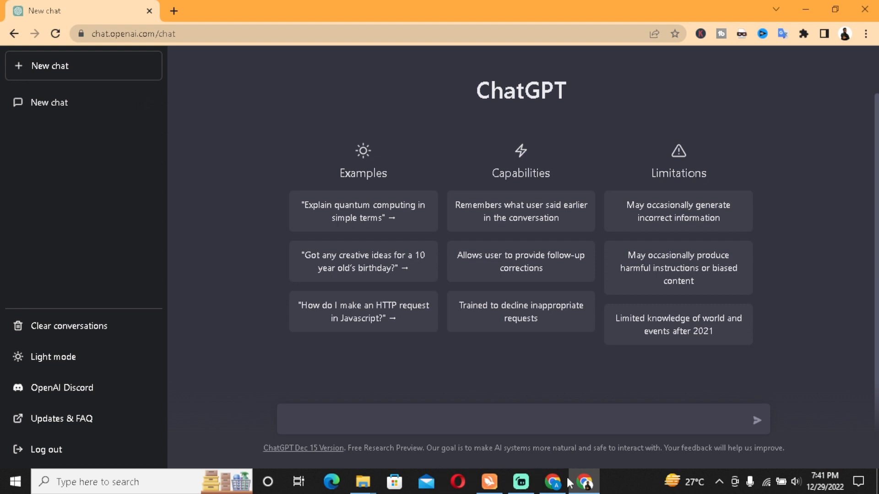
click(553, 482)
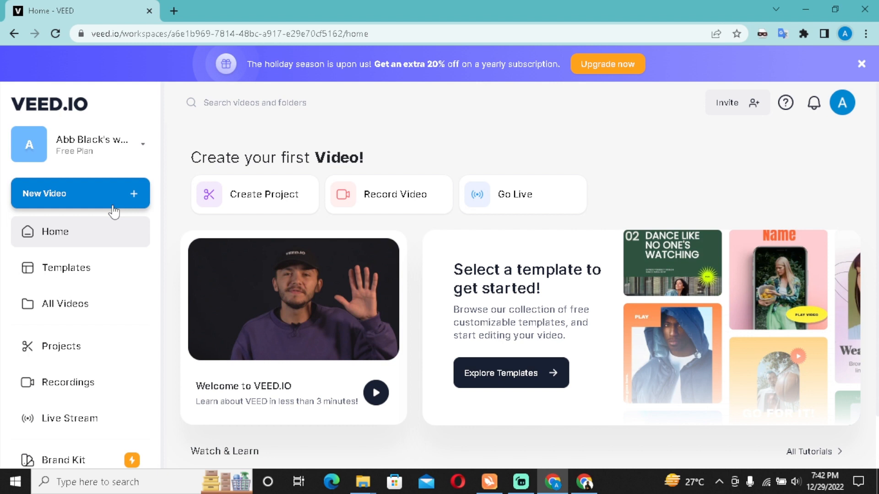
click(584, 482)
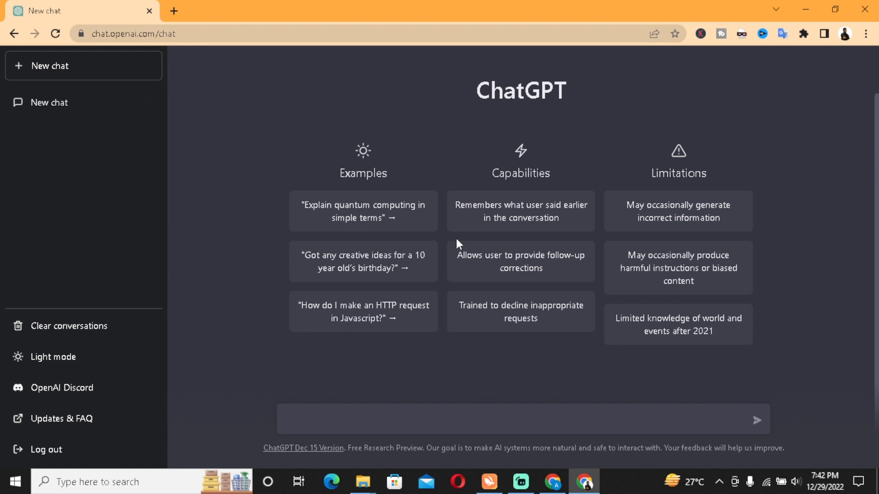
Send ChatGPT the prompt "about chat gpt" and copy the full text of its response
text(about chat gpt)
key(Return)
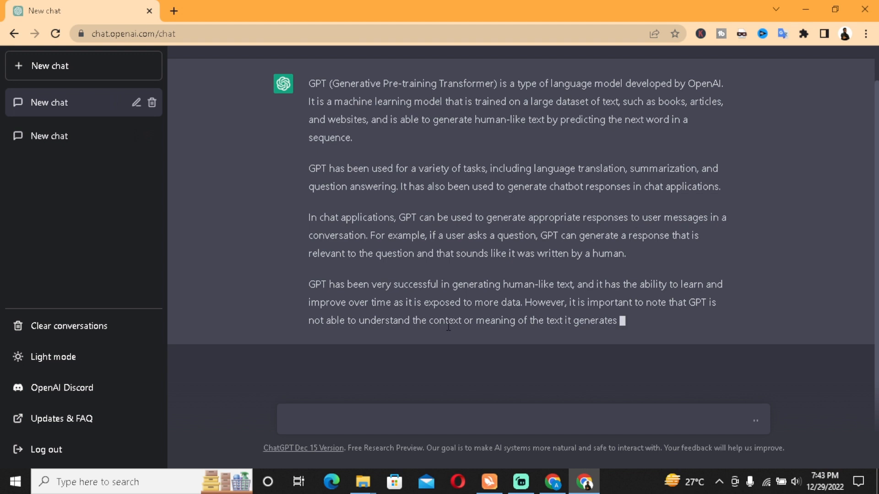
scroll(446, 324, up, 1)
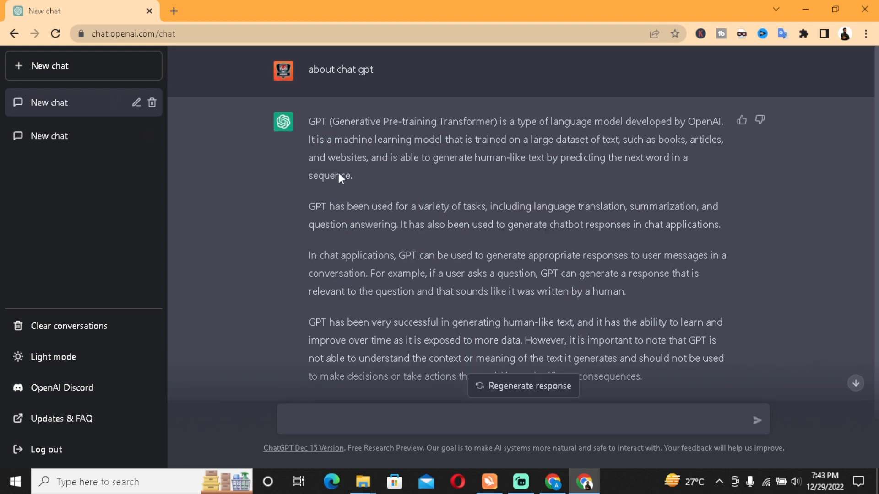
drag(311, 116, 695, 355)
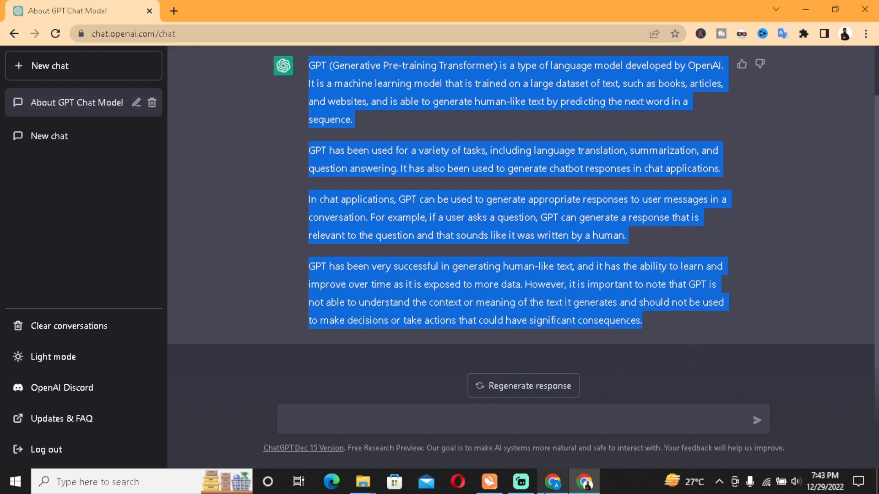
Switch to VEED, start a new empty project without uploading a file, and open the Text To Speech tool
click(552, 482)
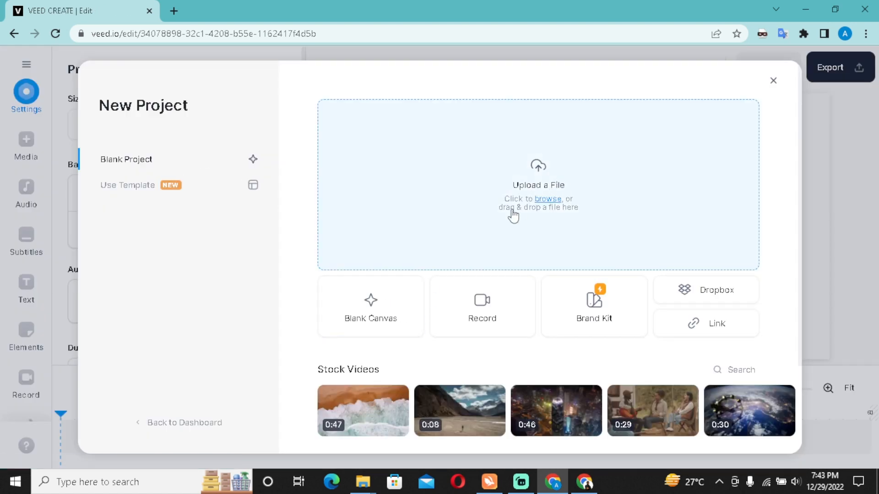
click(774, 82)
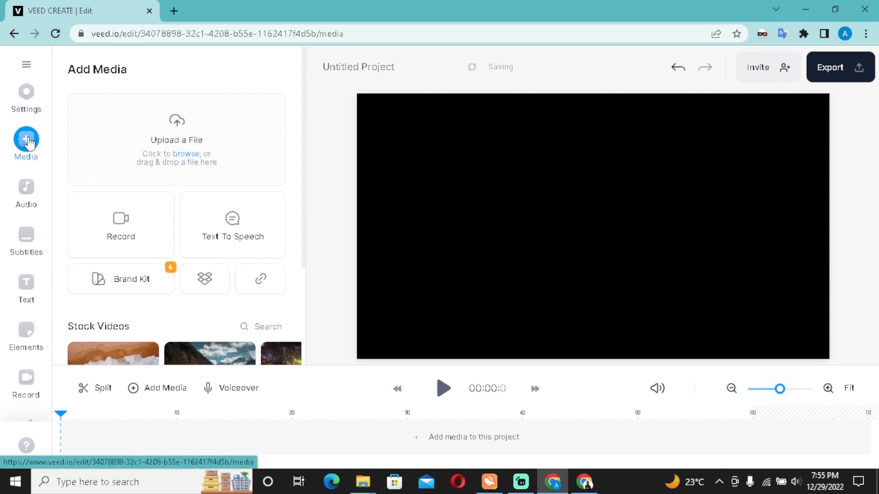
click(237, 225)
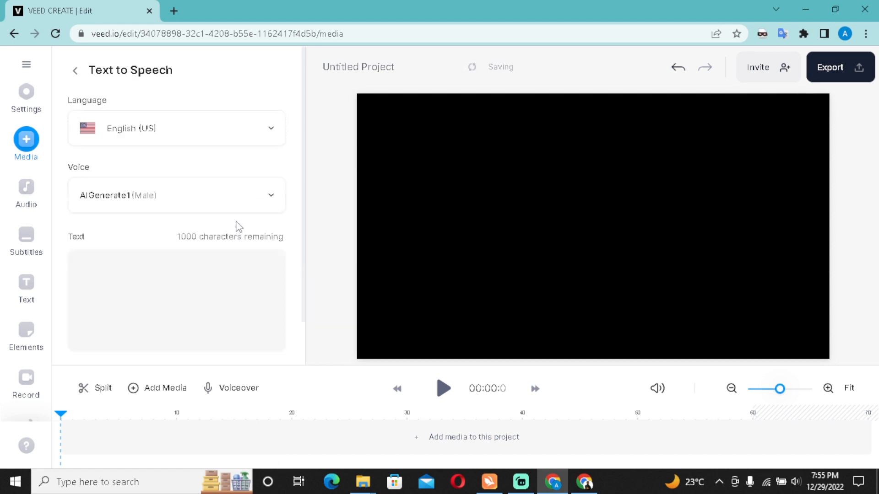
Paste the copied ChatGPT response as the speech text and delete its closing sentence from "However, it is important to note" onward
click(124, 256)
key(ctrl+v)
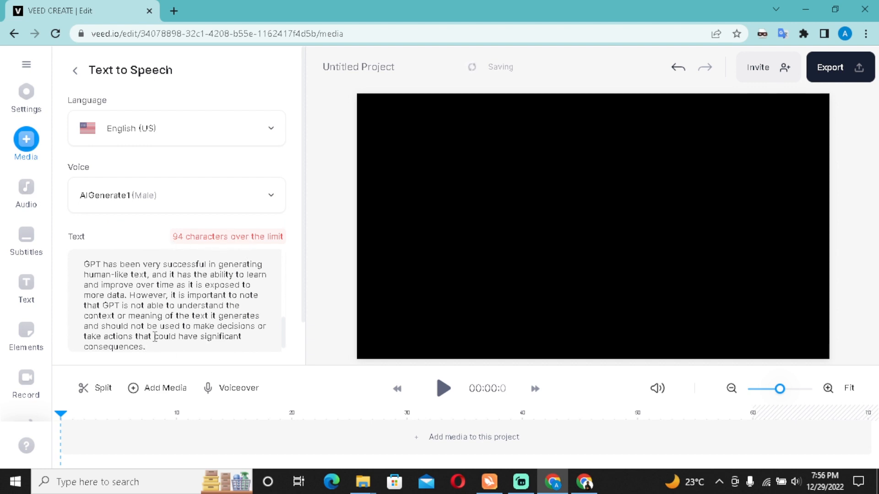
drag(149, 349, 136, 285)
key(BackSpace)
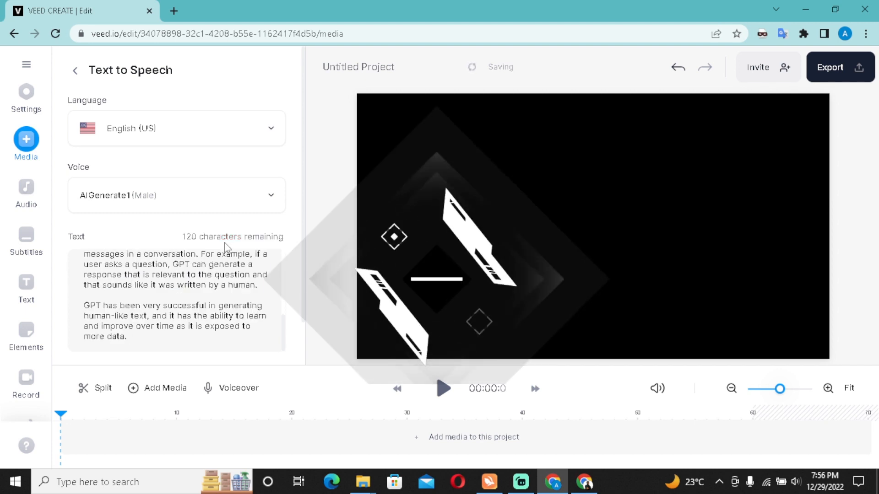
Preview voice samples near the end of the voice list and set the speech voice to Tony (Male)
click(218, 201)
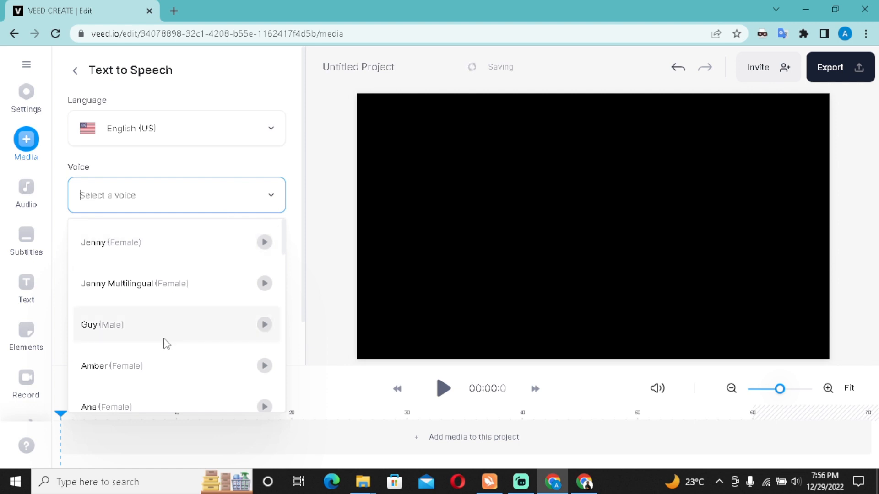
scroll(153, 321, down, 15)
scroll(139, 321, down, 2)
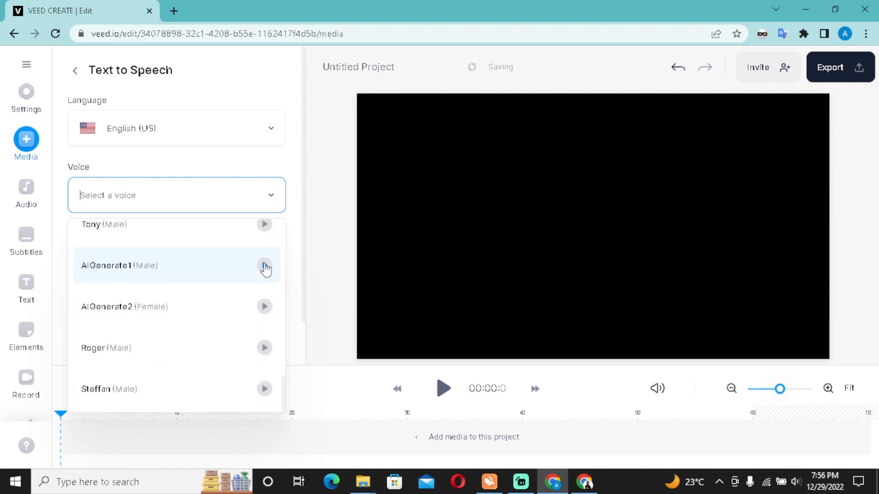
scroll(192, 280, up, 2)
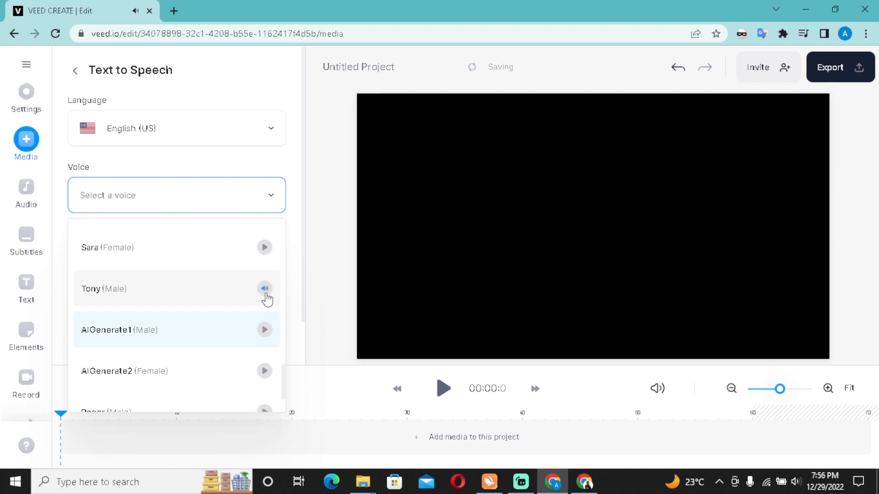
click(265, 330)
click(142, 294)
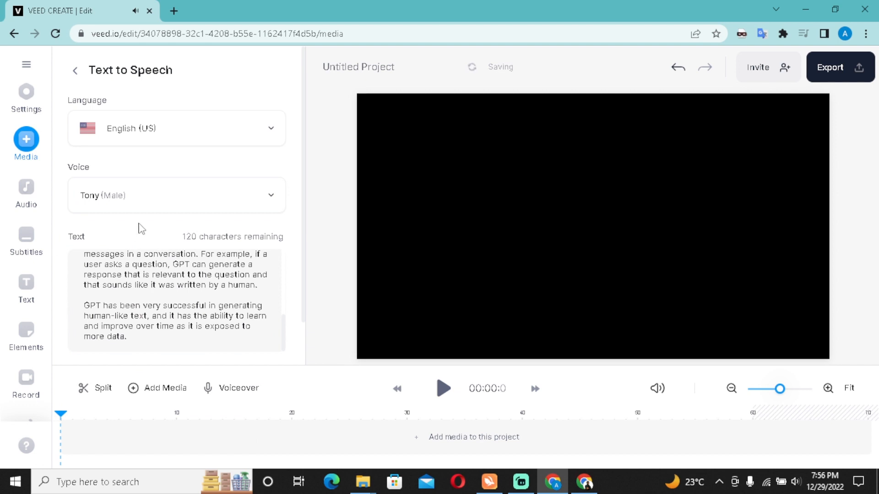
Review the speech text and add the generated speech to the project
scroll(135, 281, up, 5)
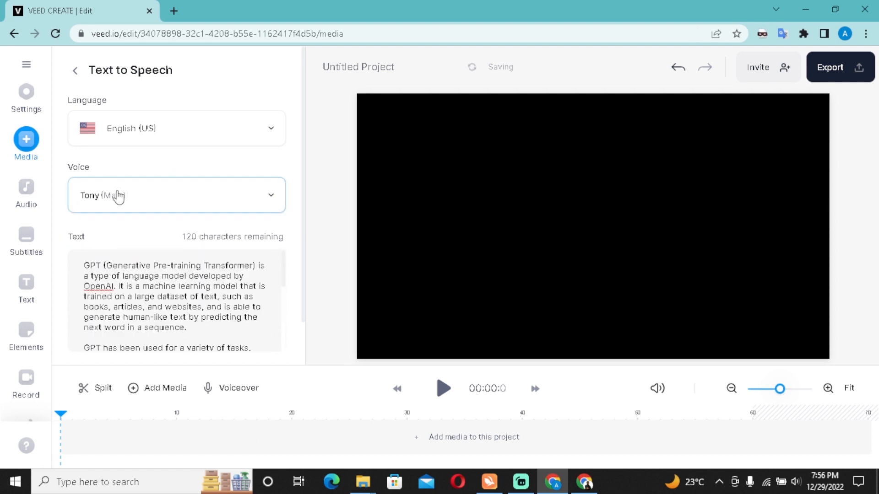
scroll(125, 273, down, 5)
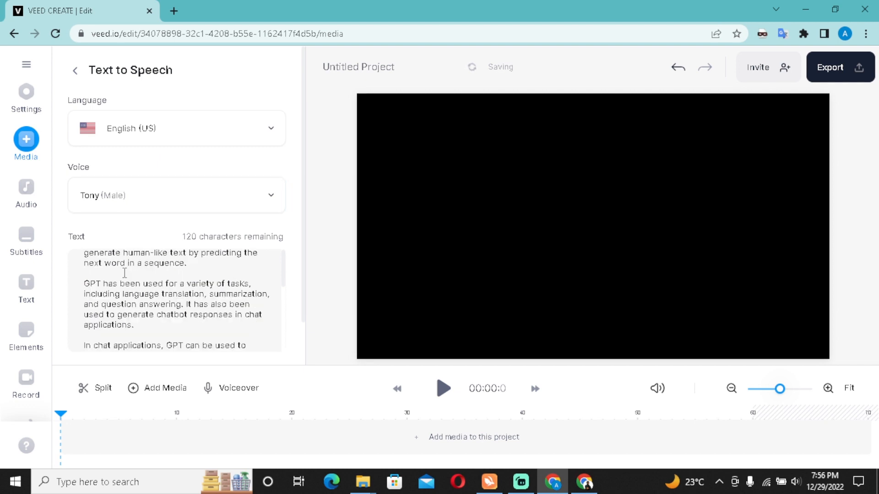
scroll(125, 274, down, 1)
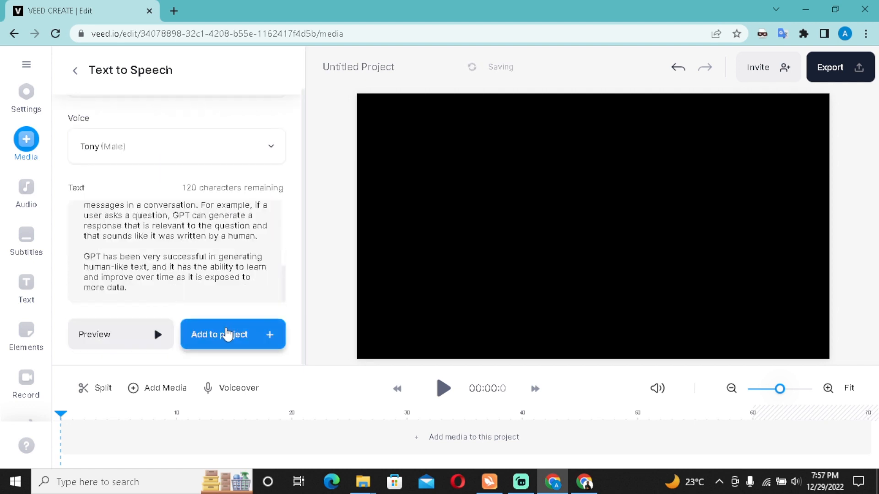
click(232, 338)
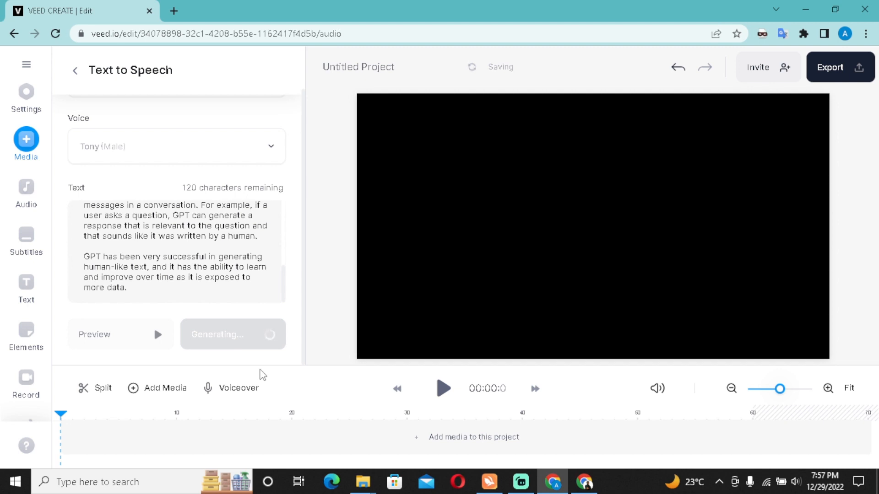
scroll(238, 325, down, 3)
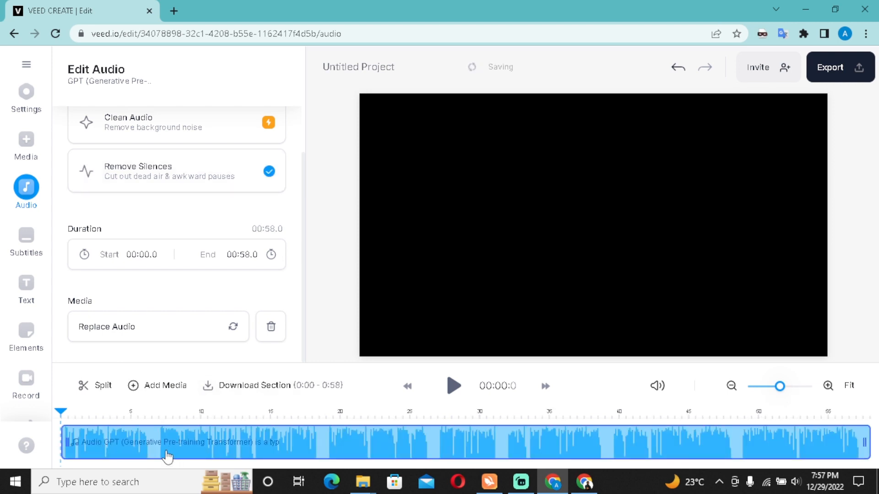
Play the narration from the start, set the computer's speaker volume to 39, and pause playback
key(space)
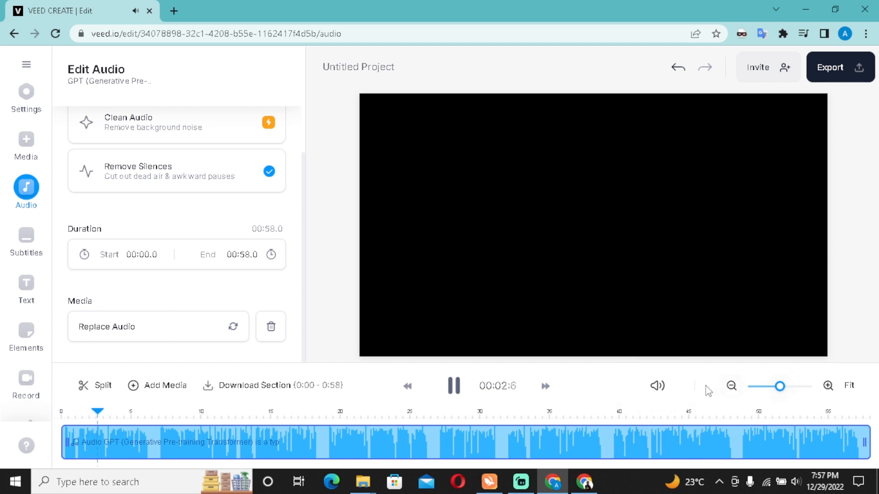
click(797, 483)
click(748, 451)
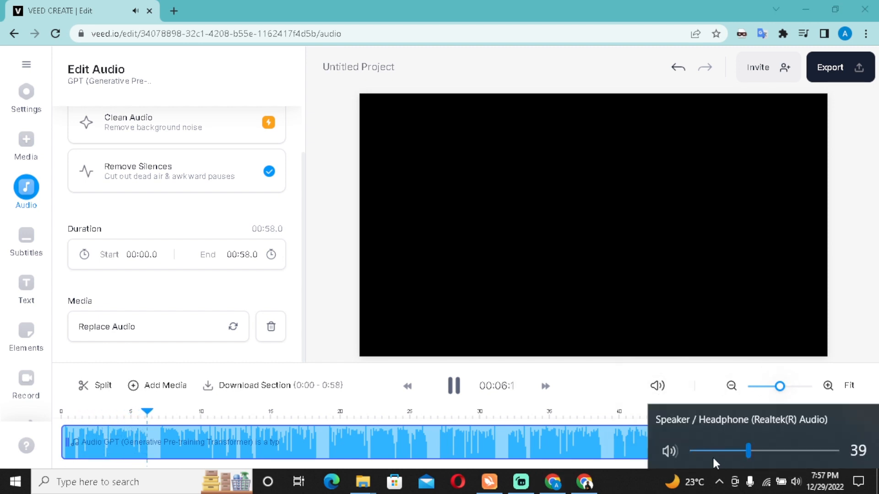
click(632, 488)
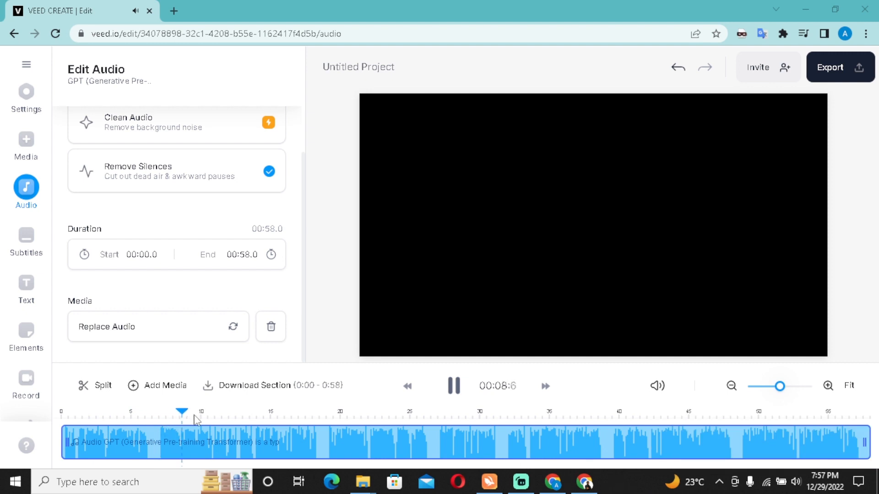
click(456, 393)
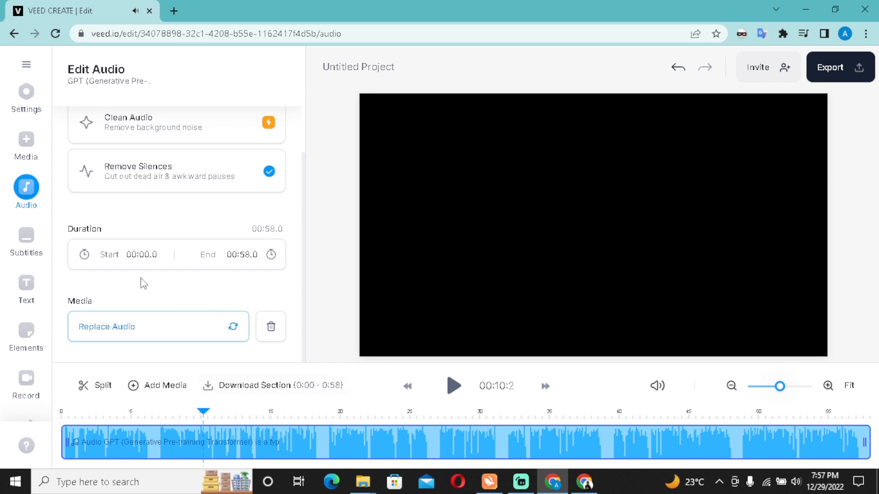
Replace the Text to Speech script with the closing sentence of ChatGPT's response, copied from "However, it is important to note" onward
click(27, 145)
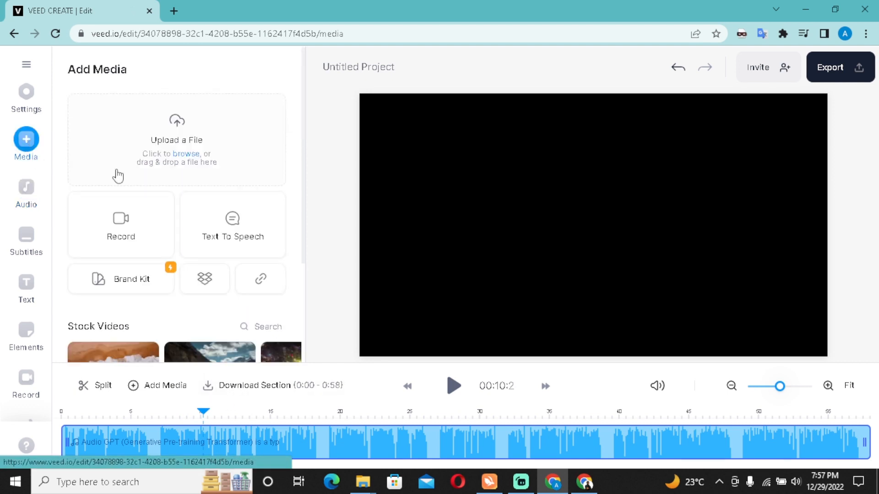
click(230, 224)
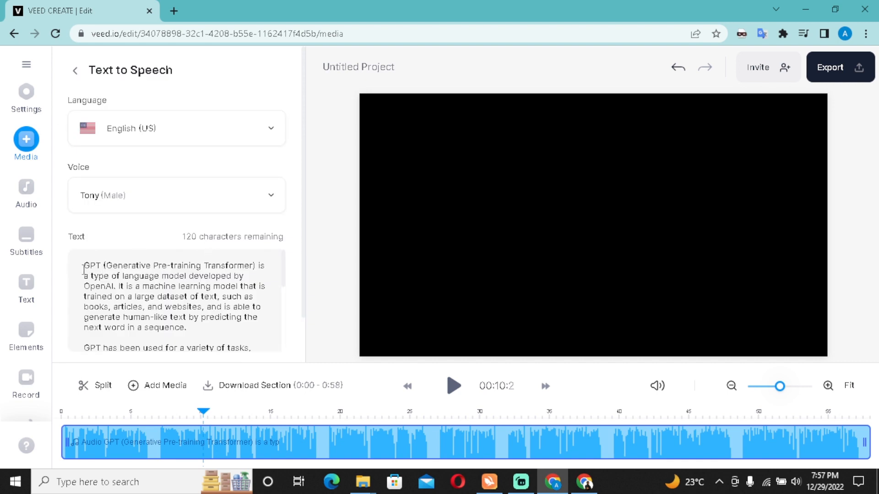
drag(100, 272, 272, 285)
key(BackSpace)
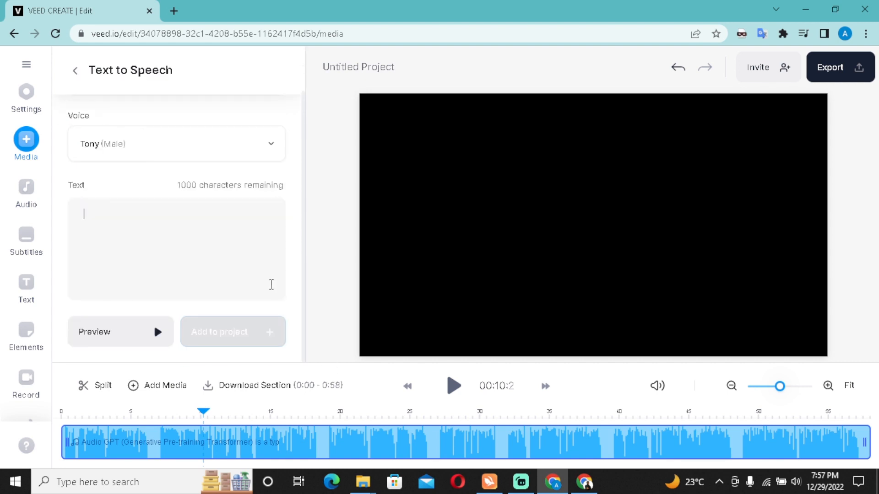
click(590, 484)
drag(526, 296, 677, 339)
key(ctrl+c)
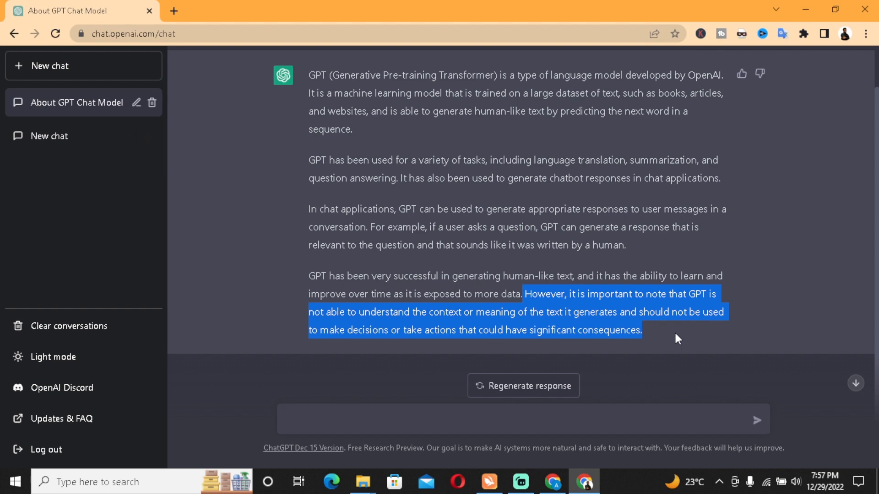
click(552, 482)
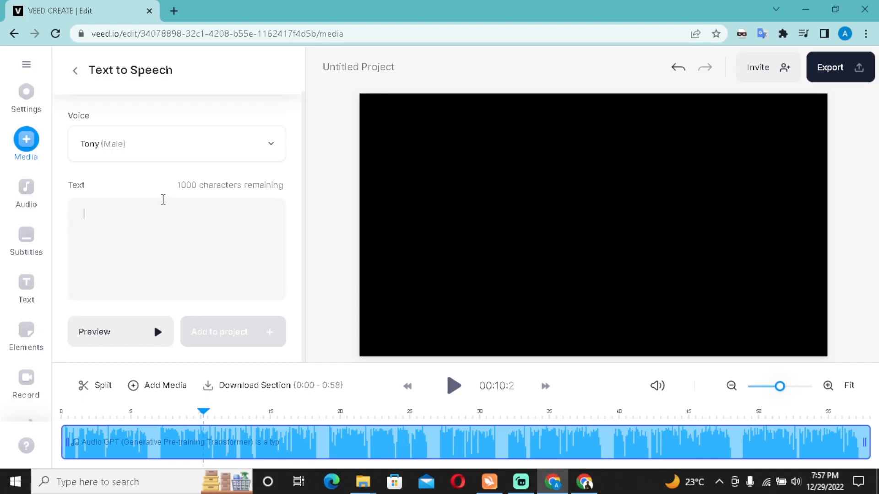
key(ctrl+v)
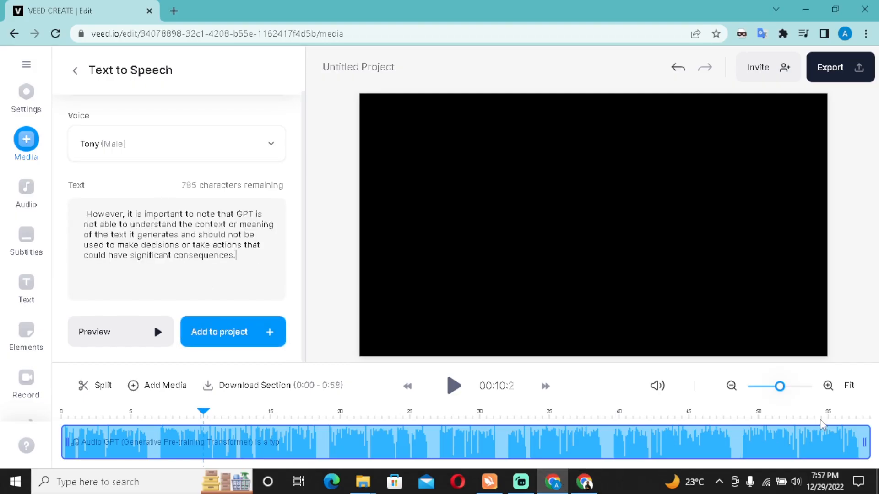
Add the closing-sentence speech to the project at 00:57:3 and play a short part of it
drag(203, 412, 861, 410)
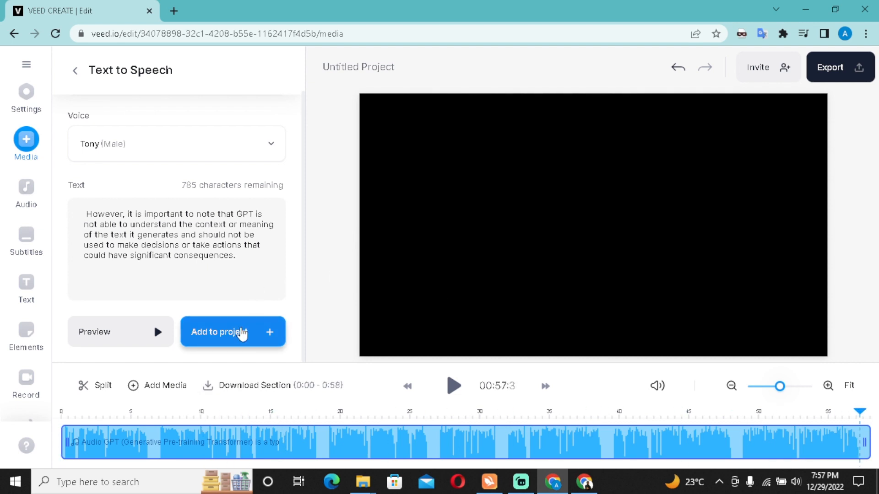
click(256, 331)
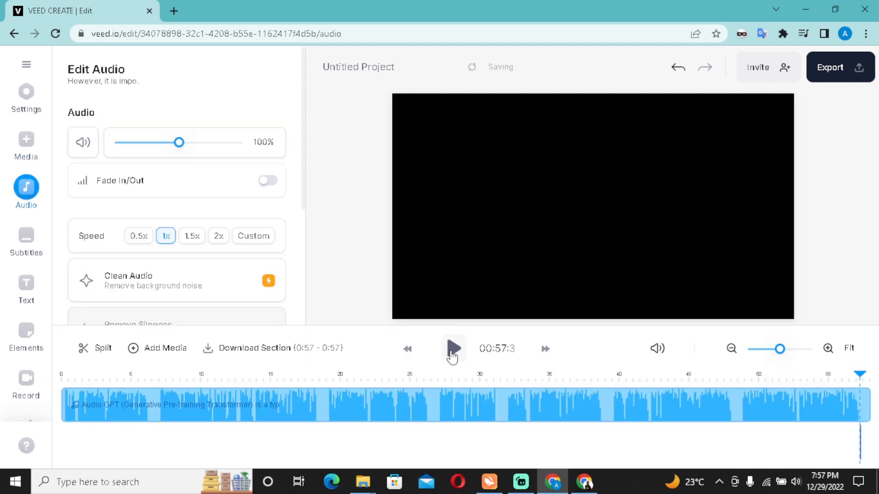
click(850, 420)
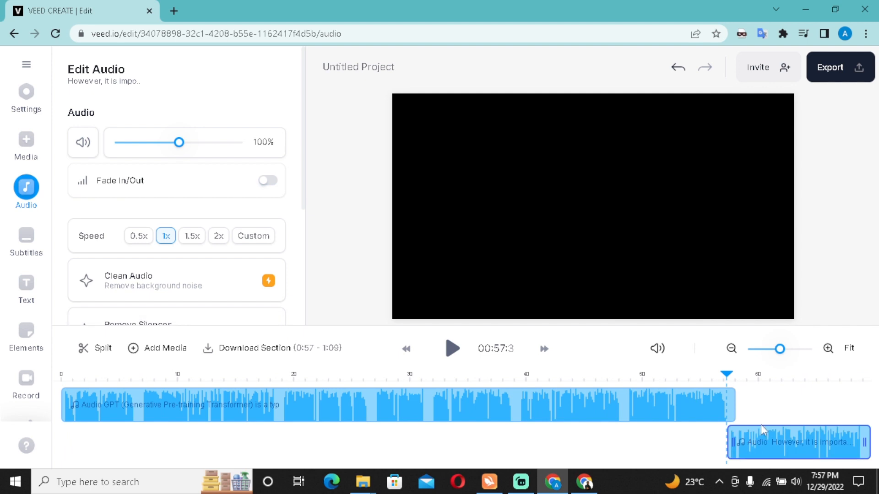
key(space)
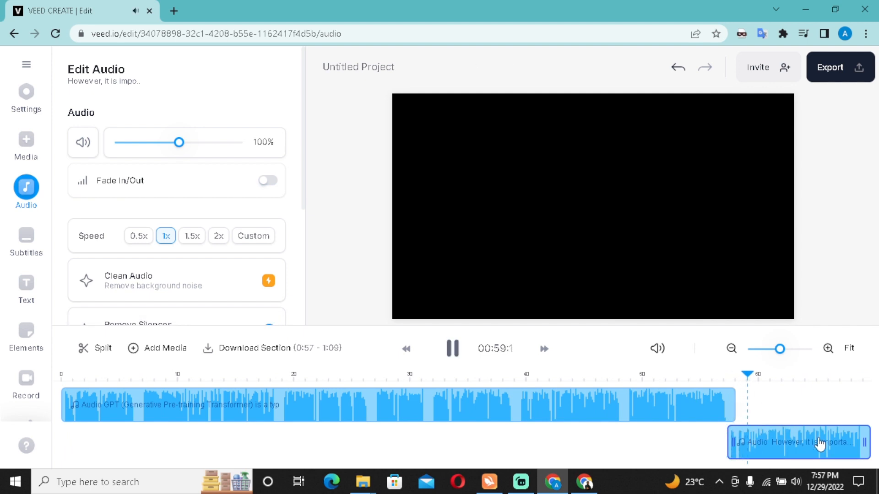
key(space)
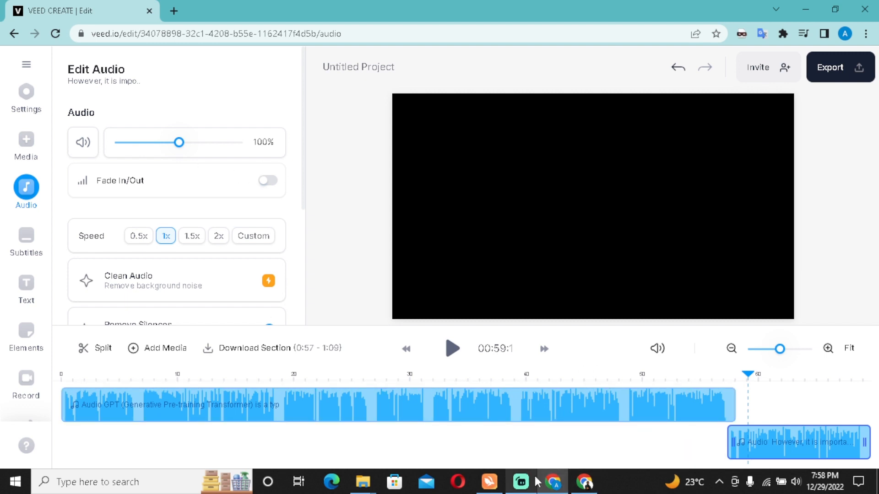
Switch to ChatGPT, send the prompt "history of chat gpt", and copy the full text of its response
click(578, 491)
click(461, 425)
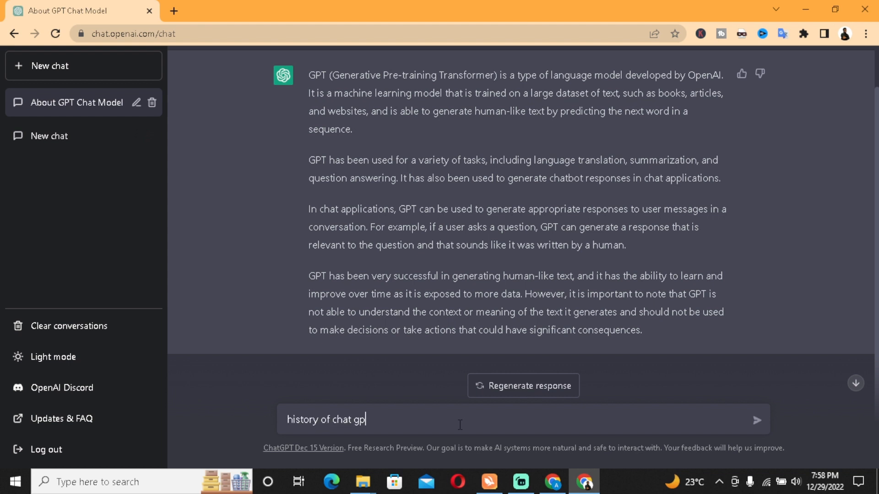
text(t)
key(Return)
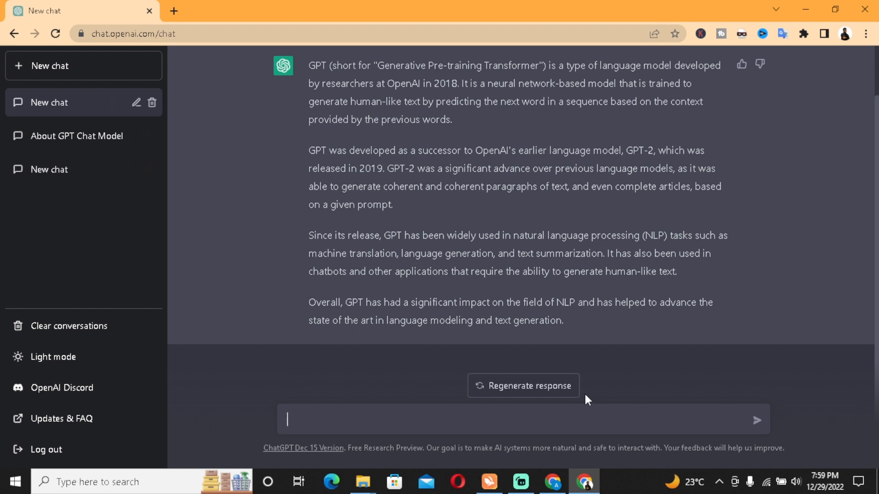
scroll(378, 208, up, 1)
drag(306, 121, 657, 346)
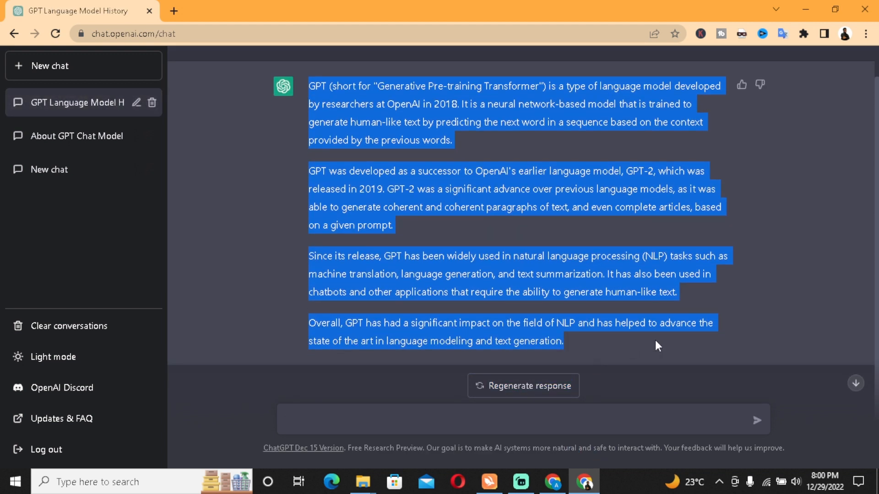
Switch to VEED, replace the Text to Speech script with the copied history response, and delete its last paragraph starting "Overall, GPT has had"
click(549, 483)
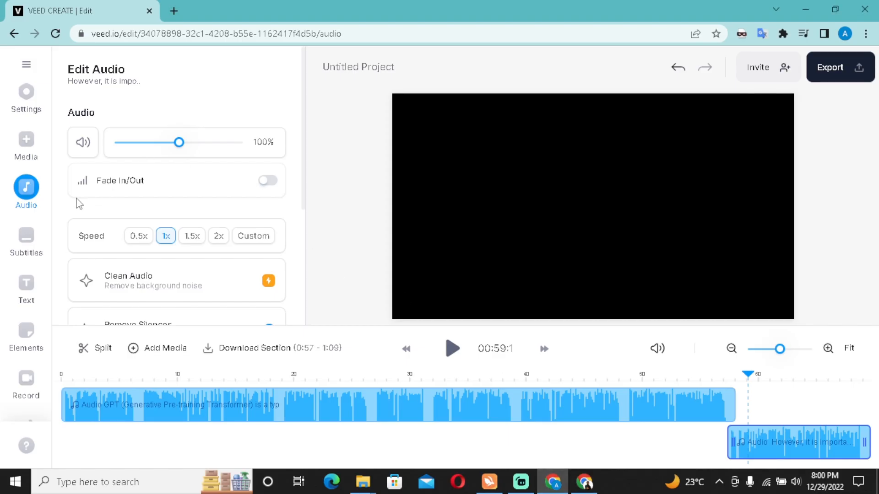
click(27, 148)
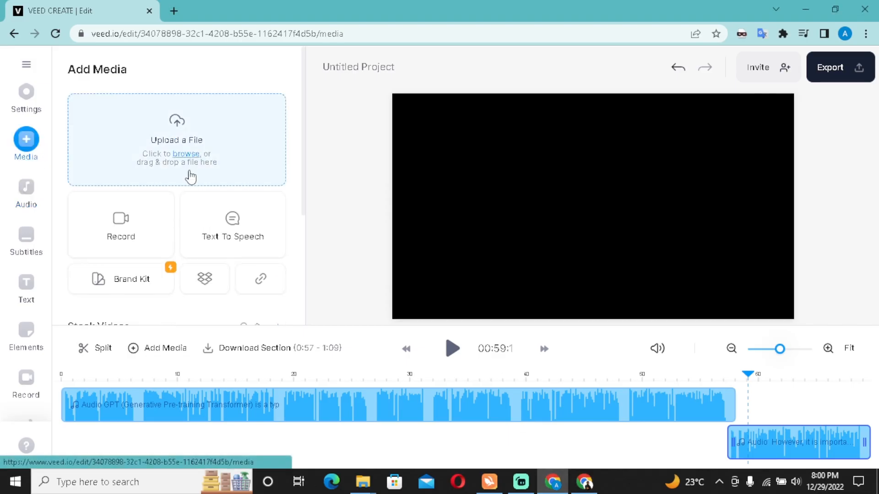
click(246, 229)
drag(88, 266, 290, 326)
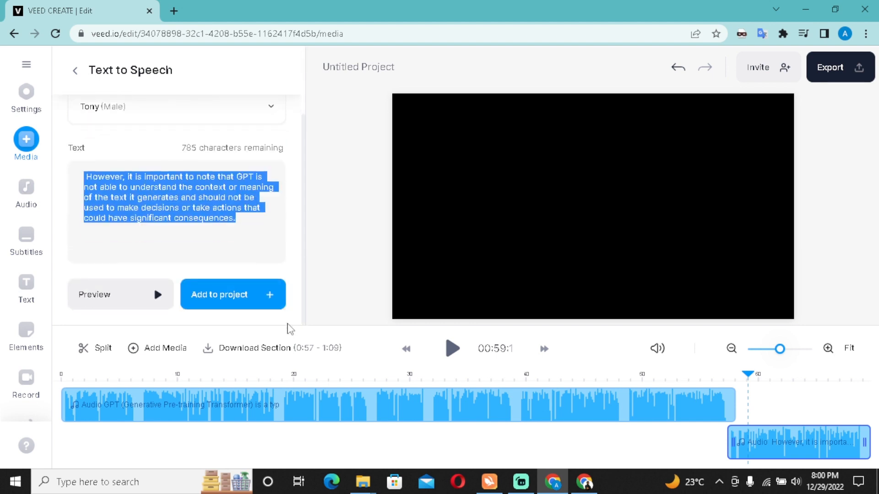
key(ctrl+v)
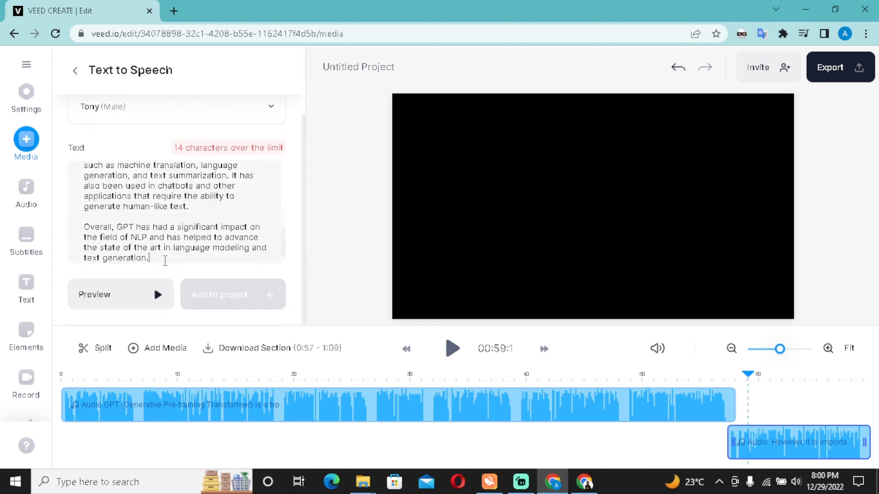
drag(161, 258, 86, 224)
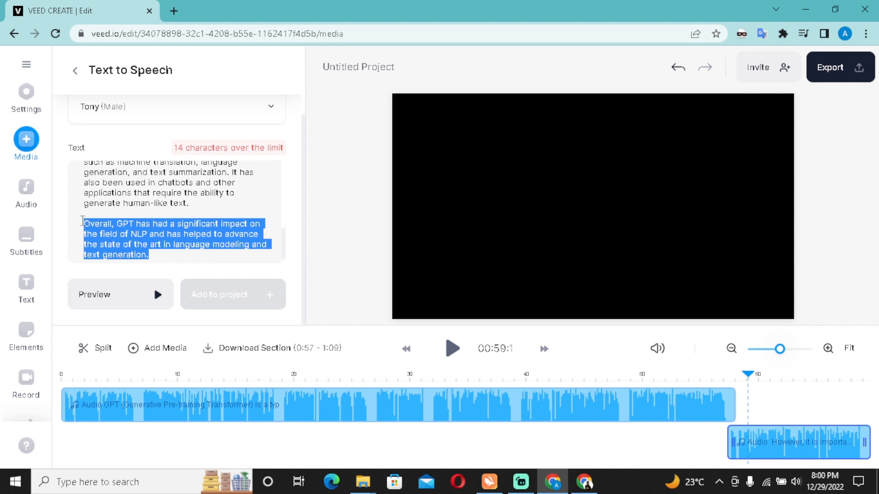
key(BackSpace)
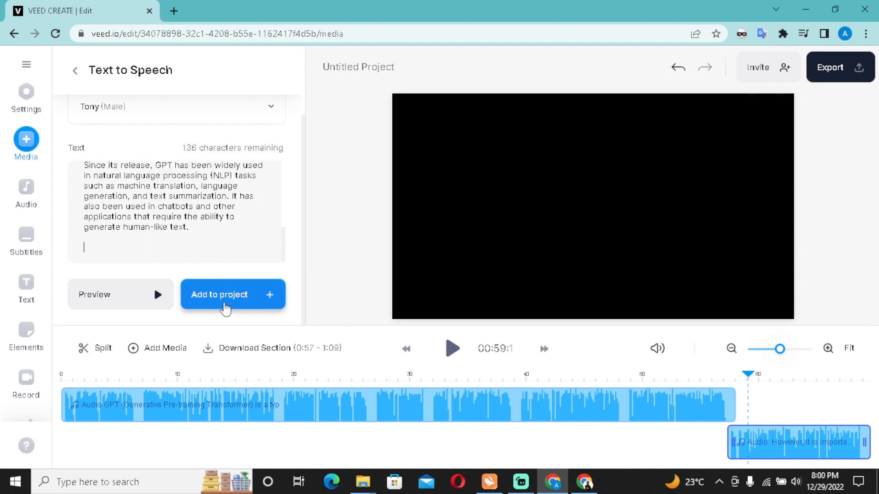
Move the playhead to 01:08:7 near the end of the second clip and add the history speech to the project
click(747, 376)
drag(748, 376, 860, 376)
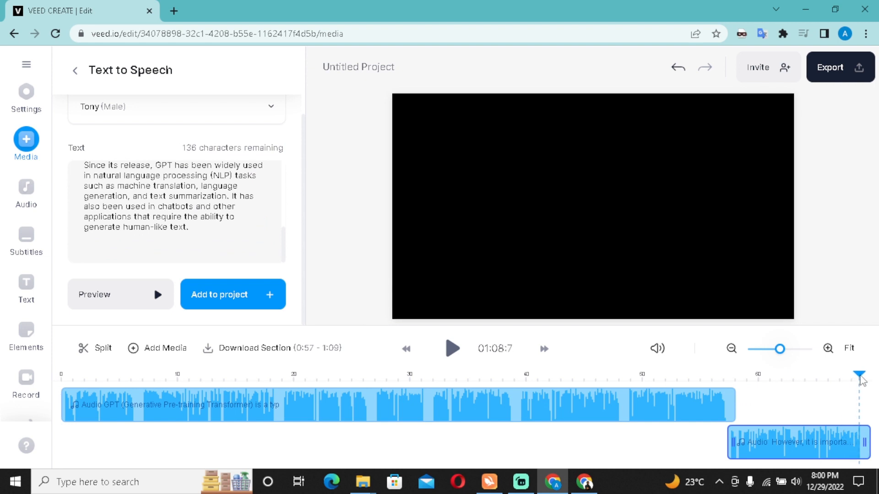
click(254, 296)
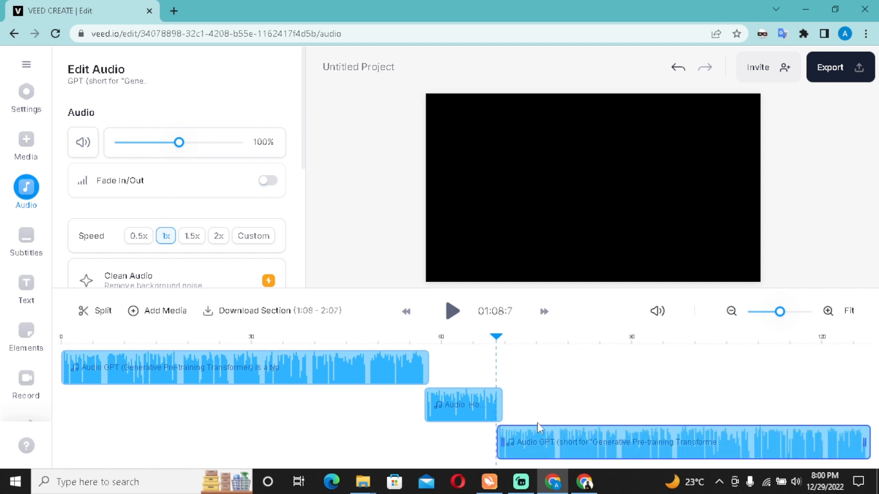
Play a short part of the history speech clip from 01:08:7
click(453, 312)
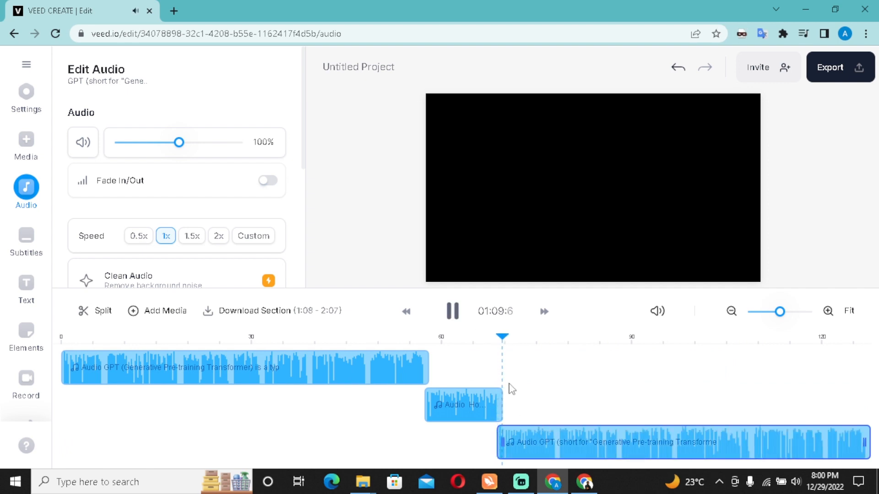
key(space)
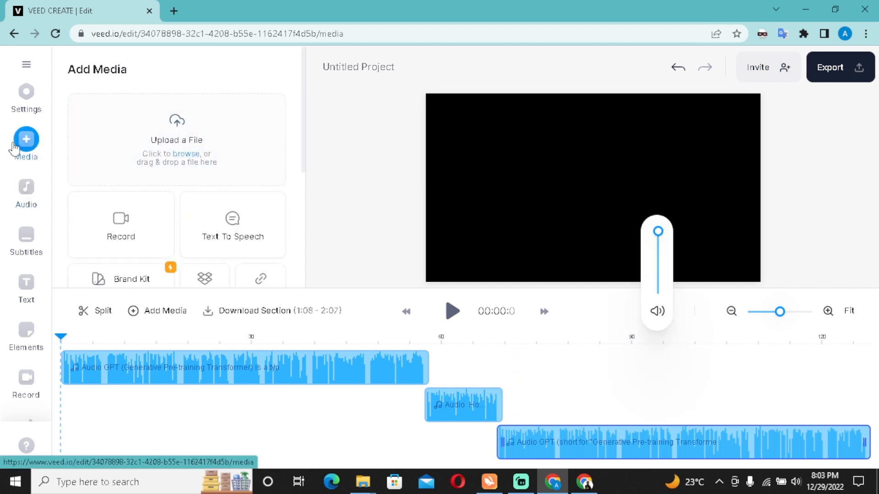
Browse the stock videos and add "Flying through a sci-fi space filled with infographics." to the project
scroll(174, 193, down, 4)
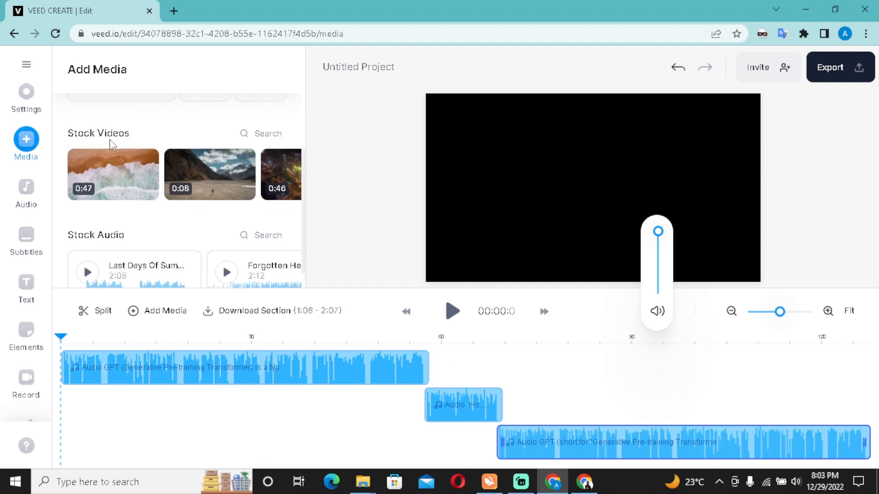
click(281, 175)
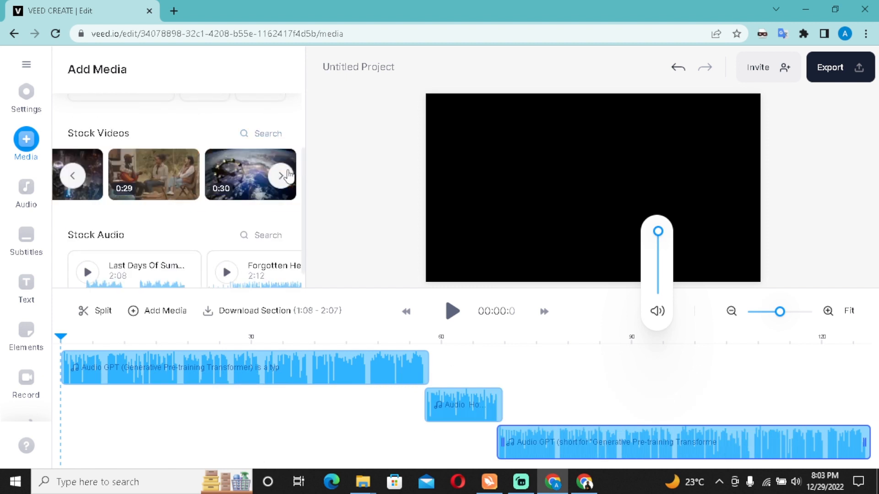
click(281, 176)
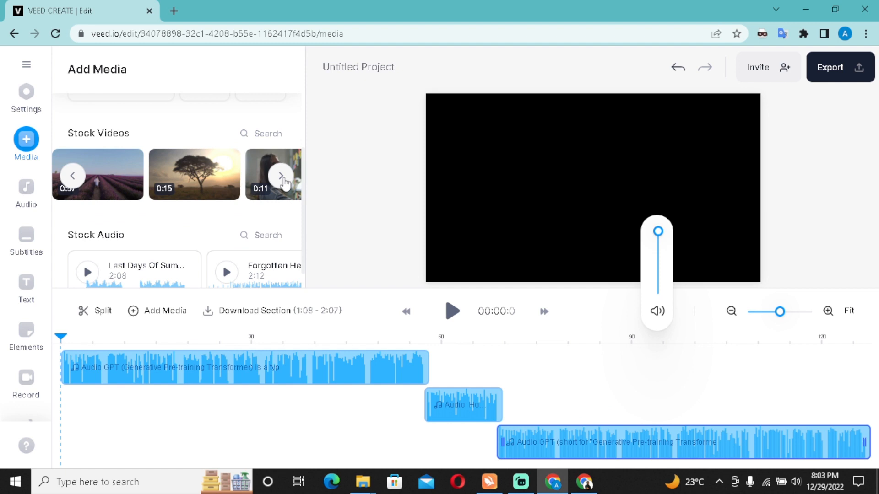
click(281, 176)
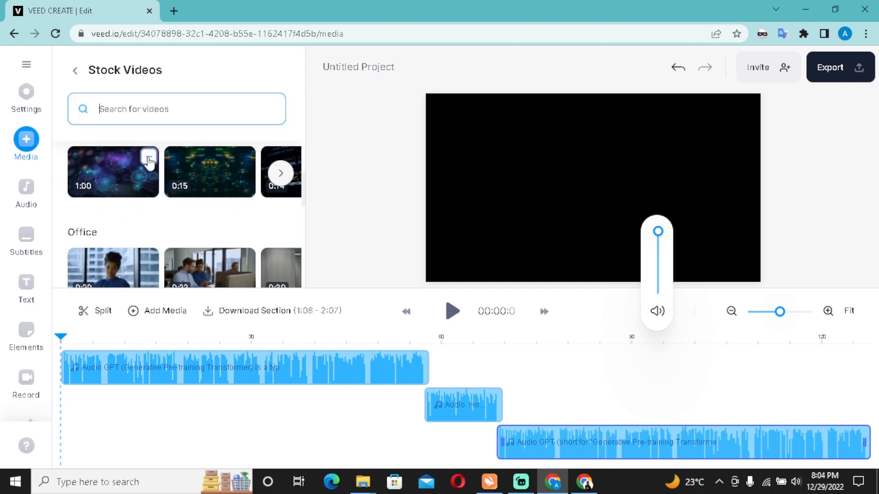
click(149, 161)
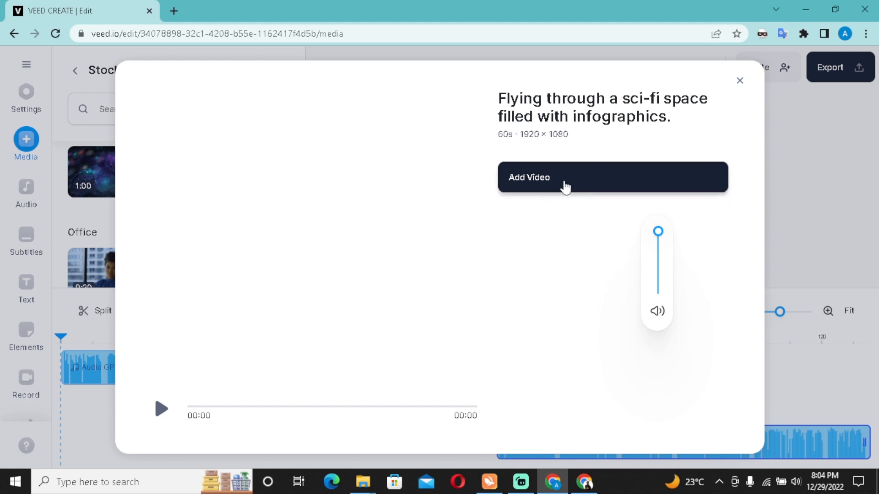
click(537, 181)
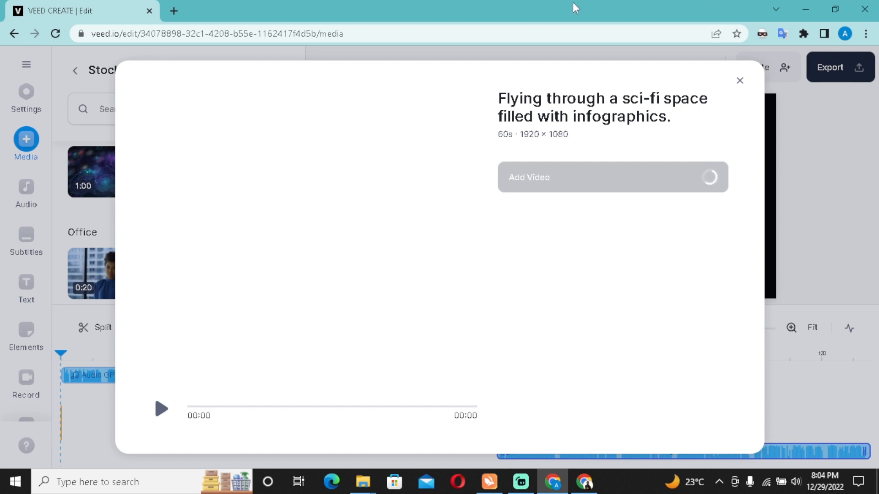
Open pexels.com in a new browser tab
click(173, 11)
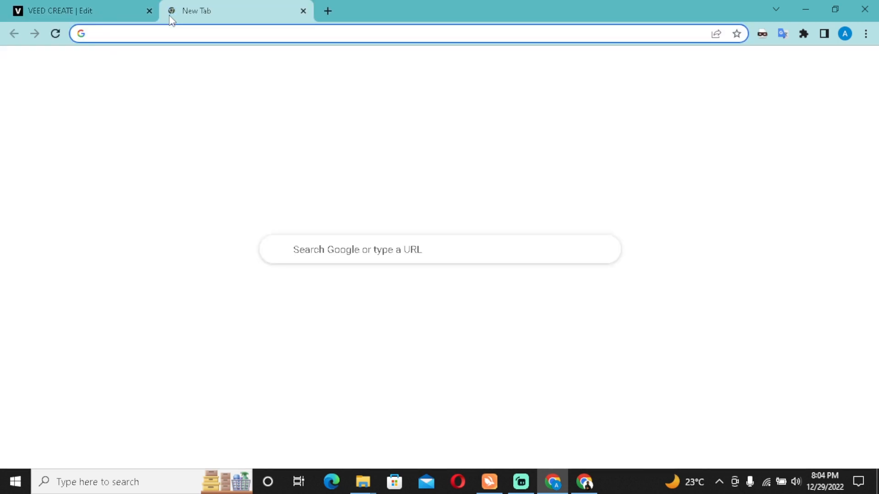
text(pexels)
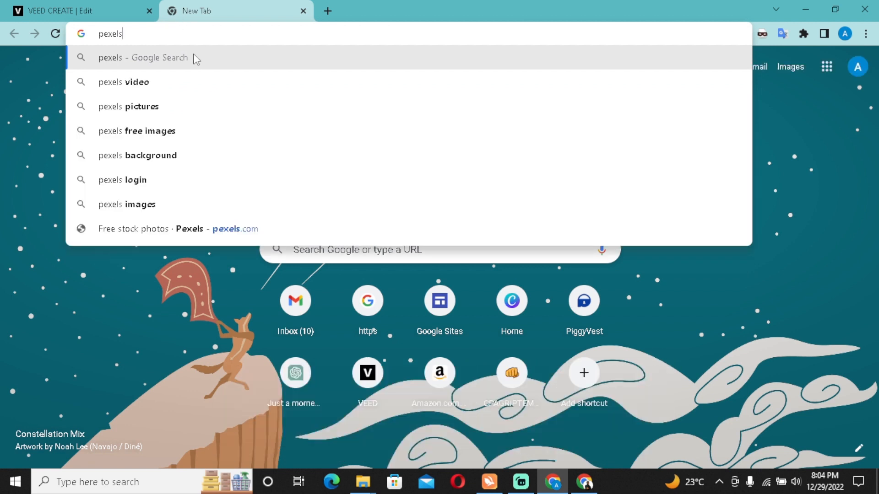
text(.com)
key(Return)
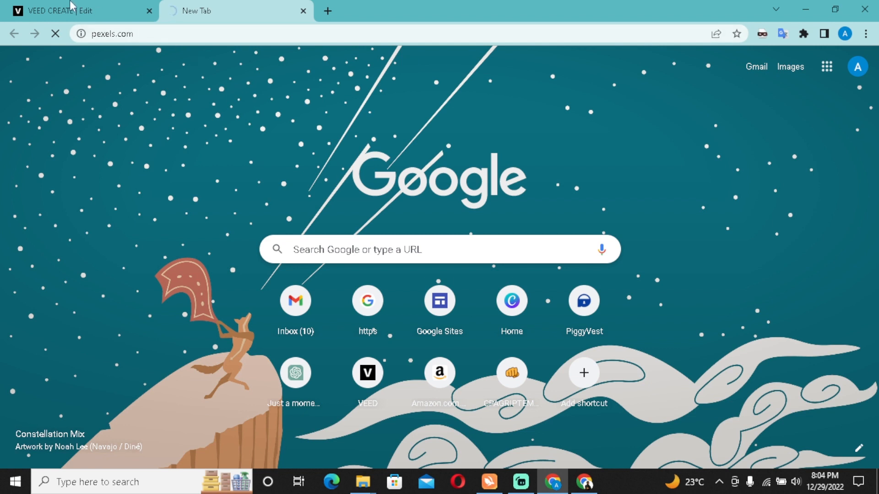
mouse_move(72, 7)
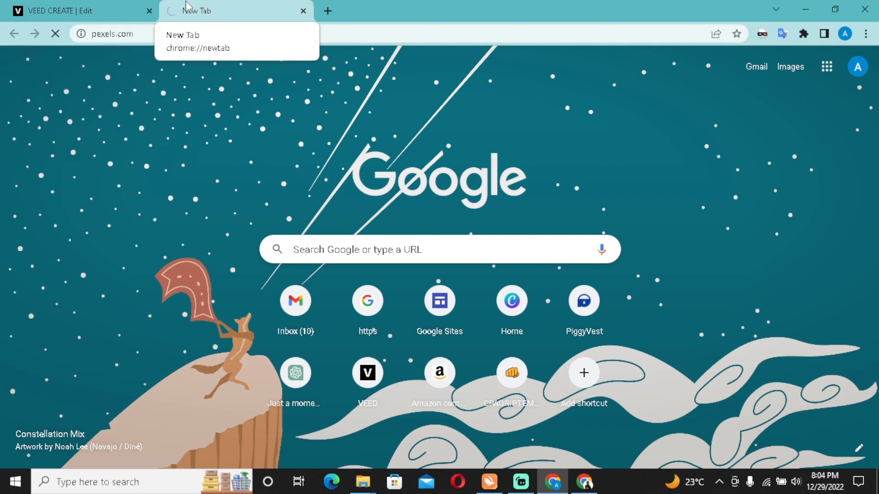
scroll(436, 339, down, 4)
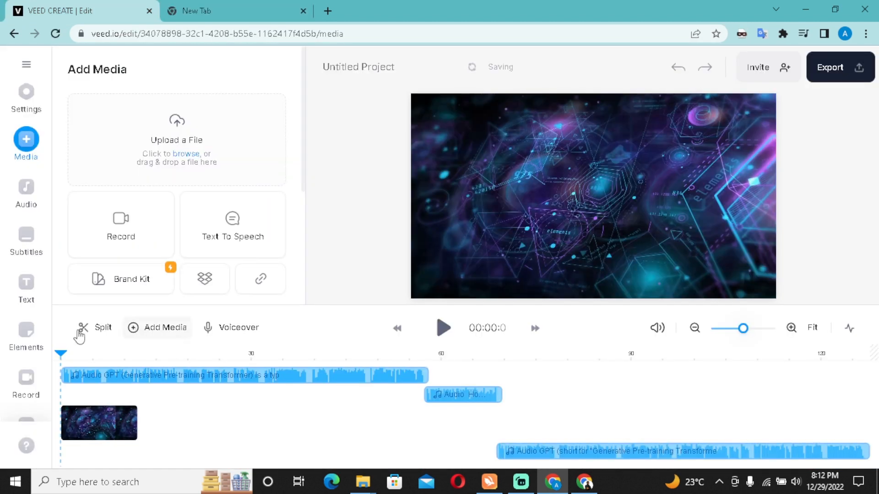
Preview the beginning of the VEED project with the sci-fi stock video, pausing at intervals
key(space)
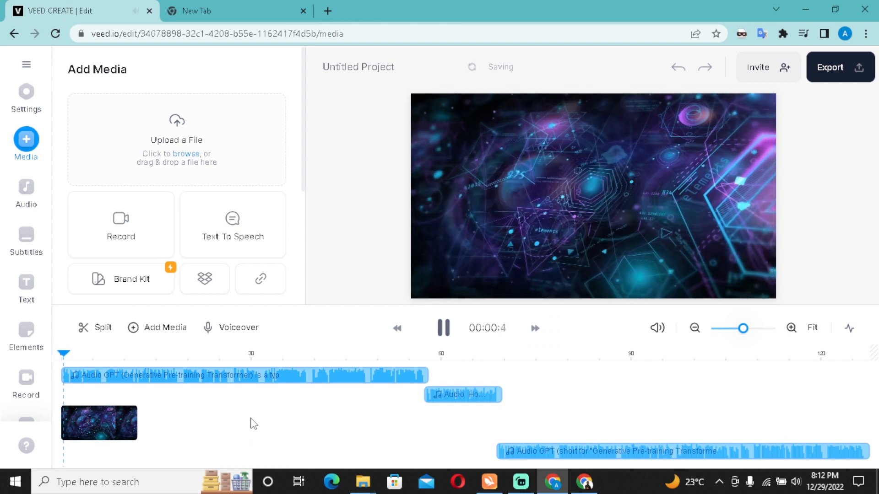
key(space)
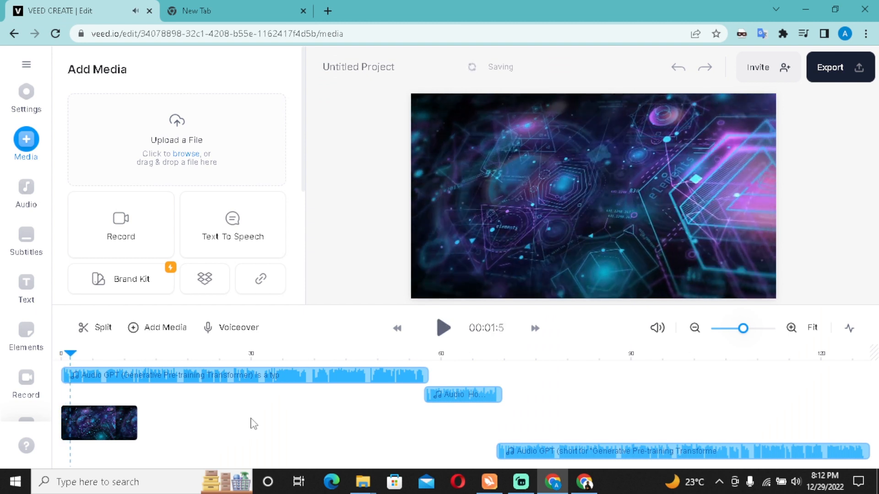
key(space)
key(space)
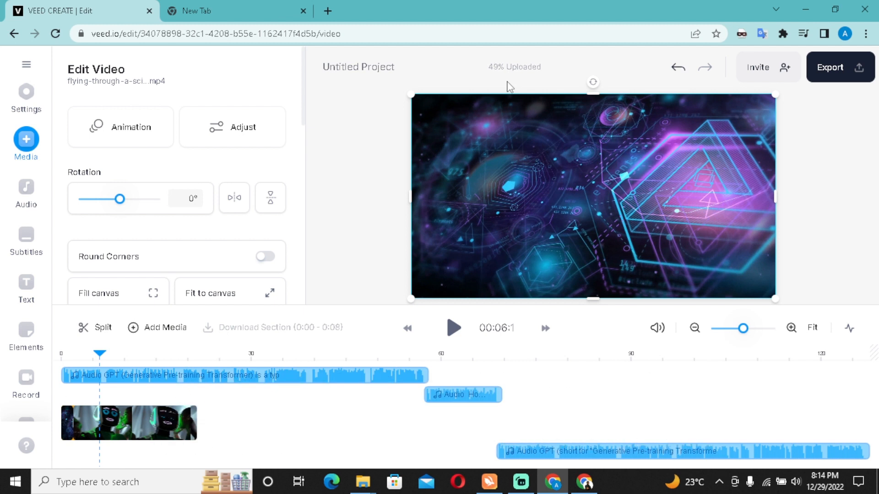
Close the tab opened for Pexels and search Google for "pixabay" in a new tab
click(303, 11)
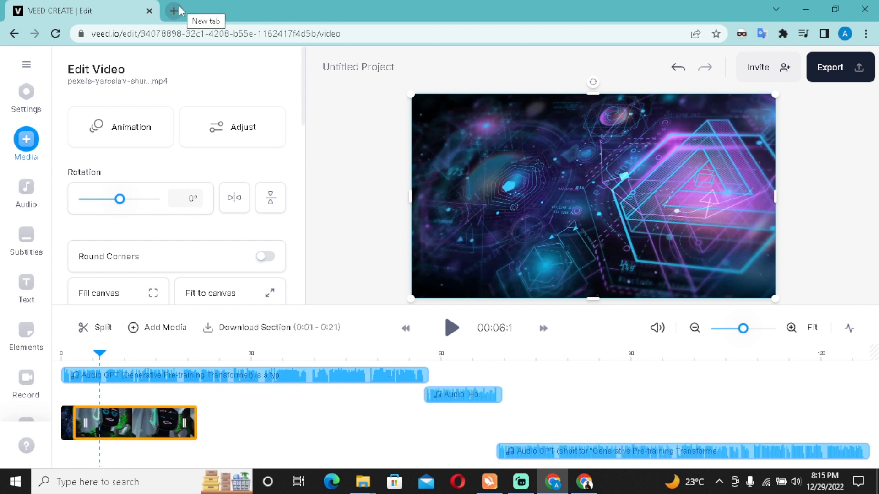
click(179, 11)
text(pixab)
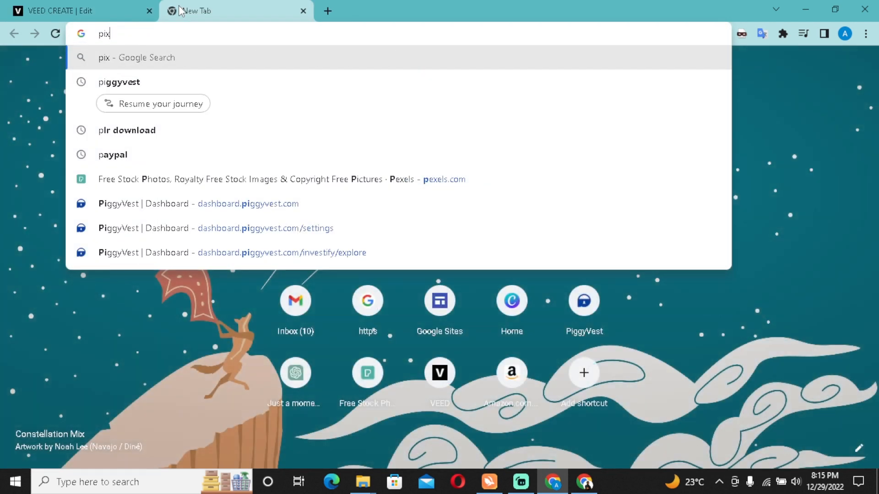
text(ay)
key(Return)
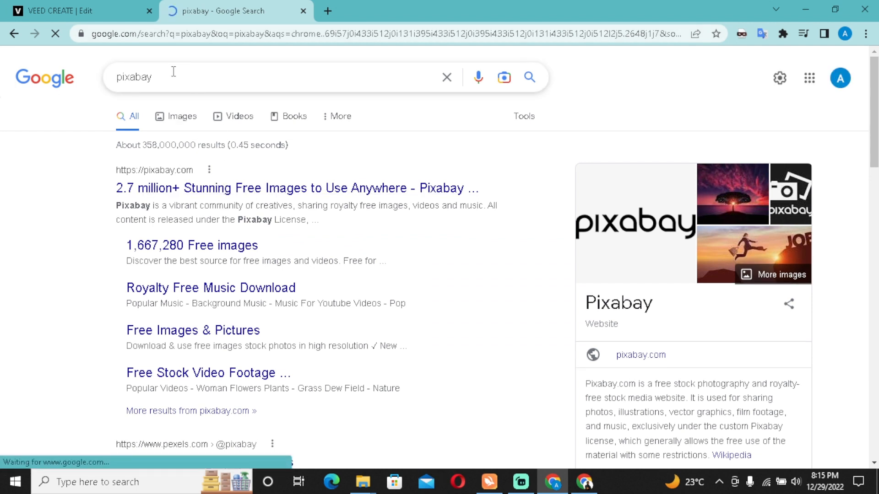
Extend the Google search to "pixabay cinematic sounds" and open the "Free Cinematic Sound Effects Download - Pixabay" result
click(157, 76)
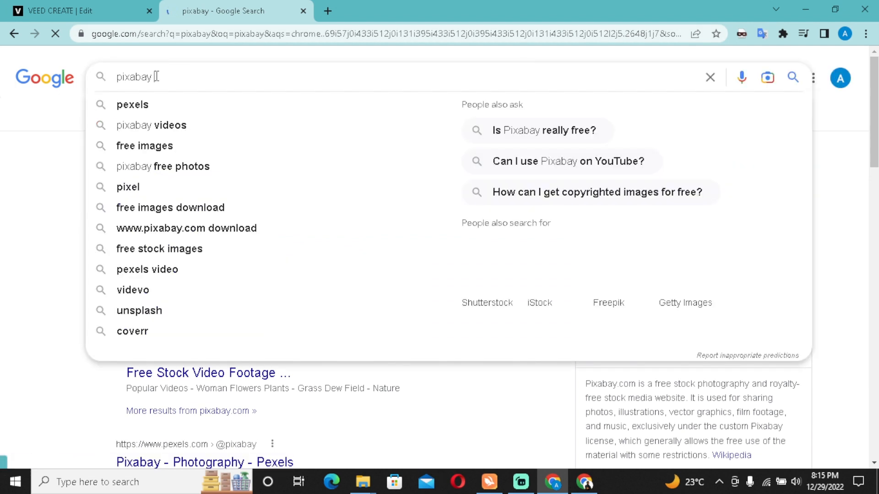
text(cinemati)
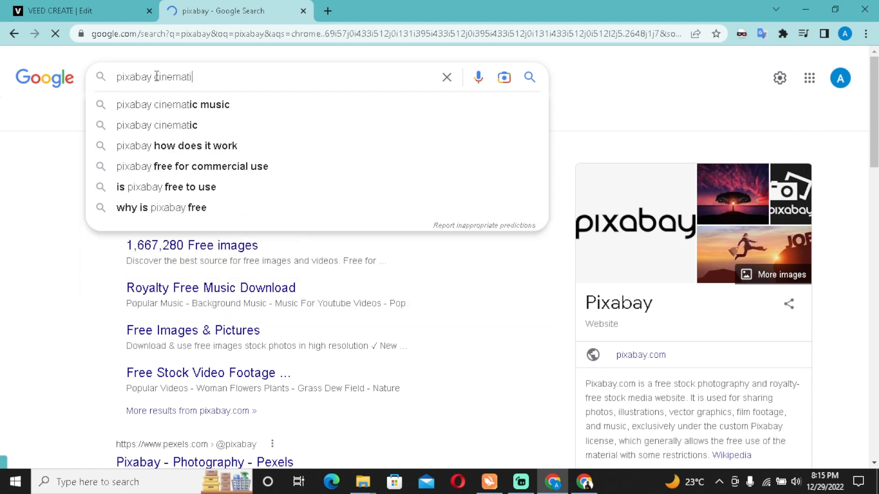
text(c s)
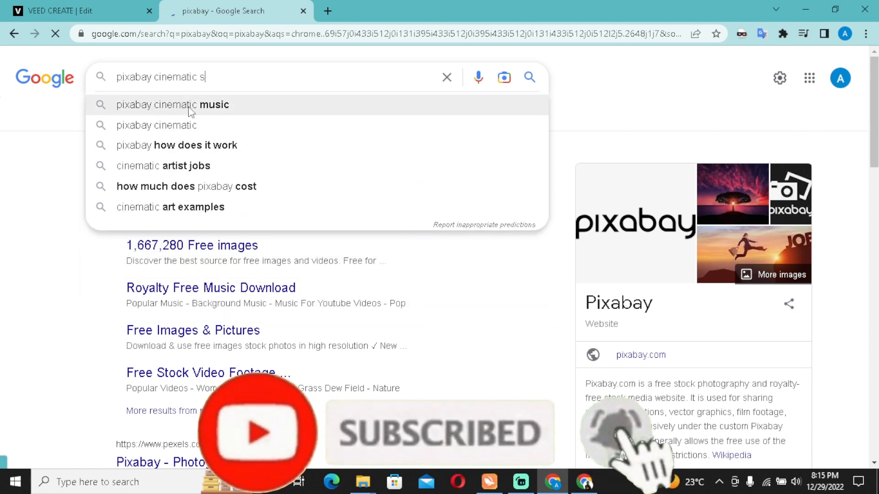
text(ounds)
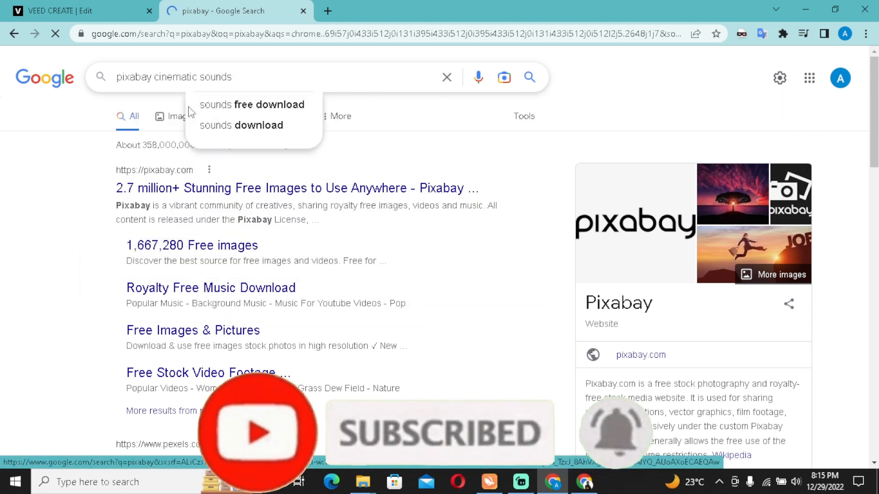
key(Return)
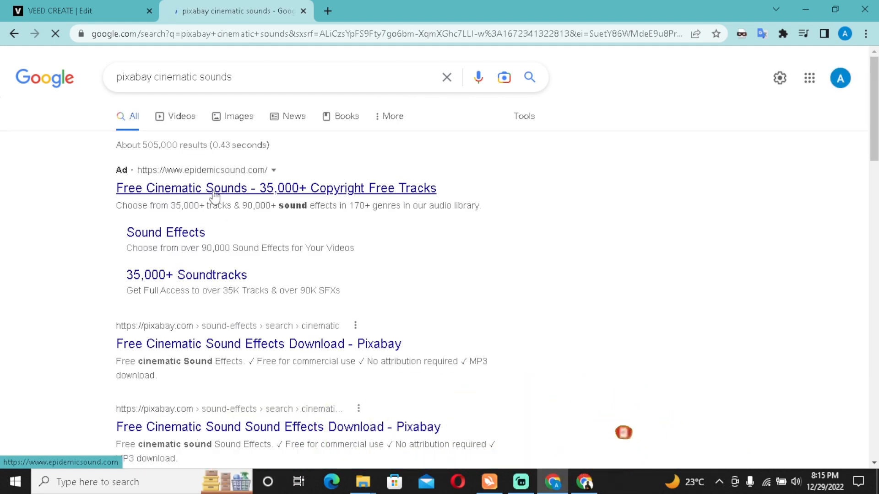
scroll(211, 211, down, 3)
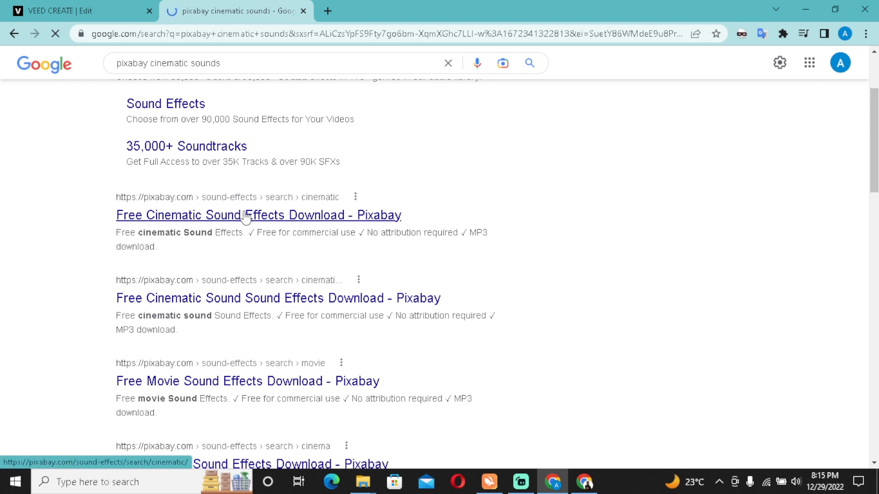
click(294, 216)
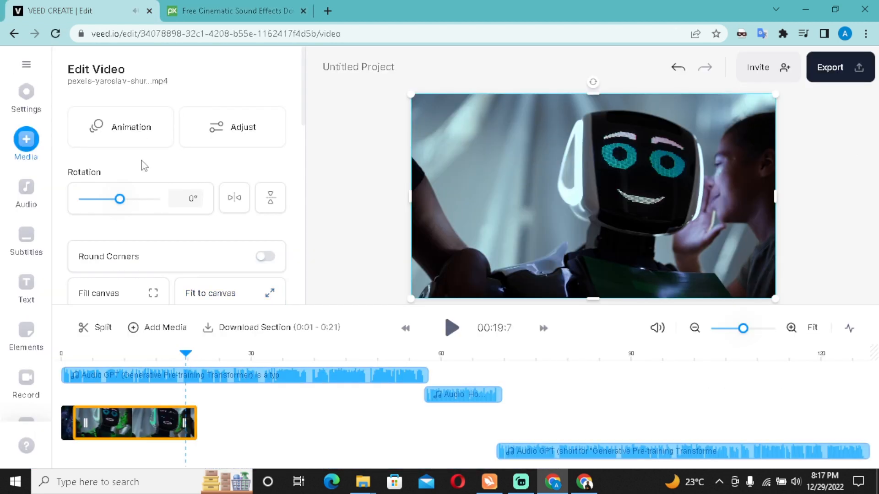
Upload the music file slow-motion-121841 from the Downloads folder into the VEED project
scroll(137, 202, down, 3)
click(28, 151)
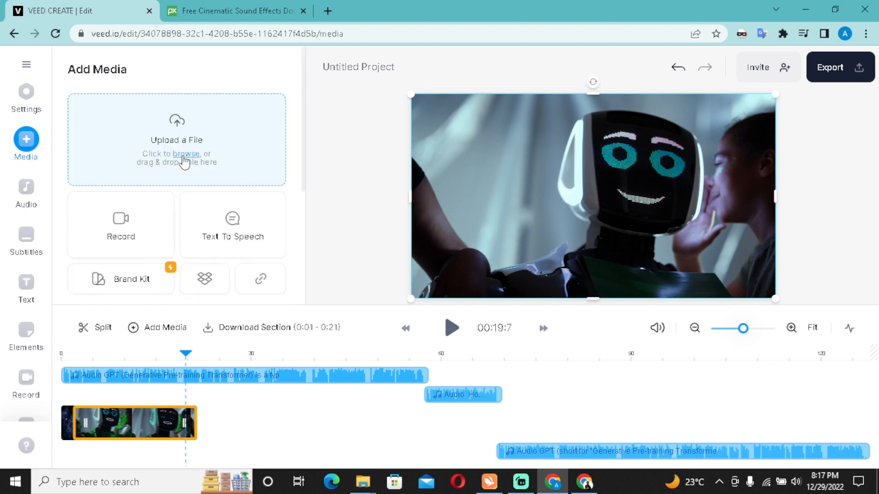
click(184, 160)
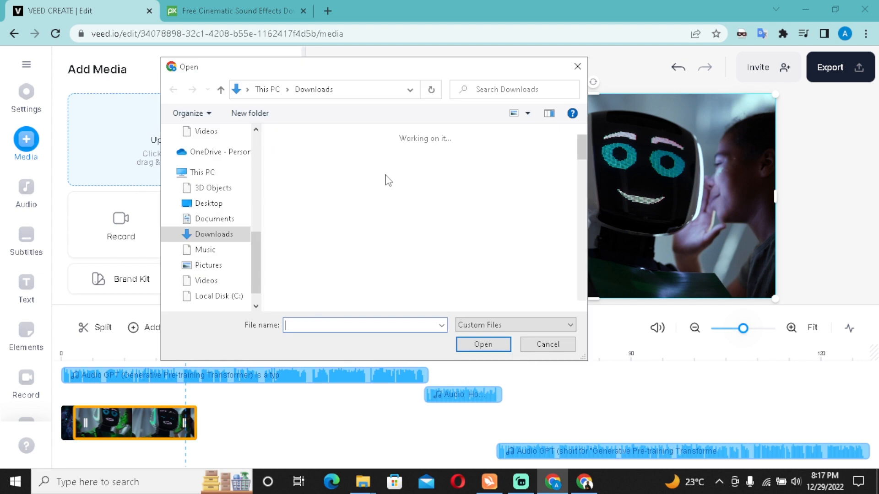
scroll(339, 258, down, 1)
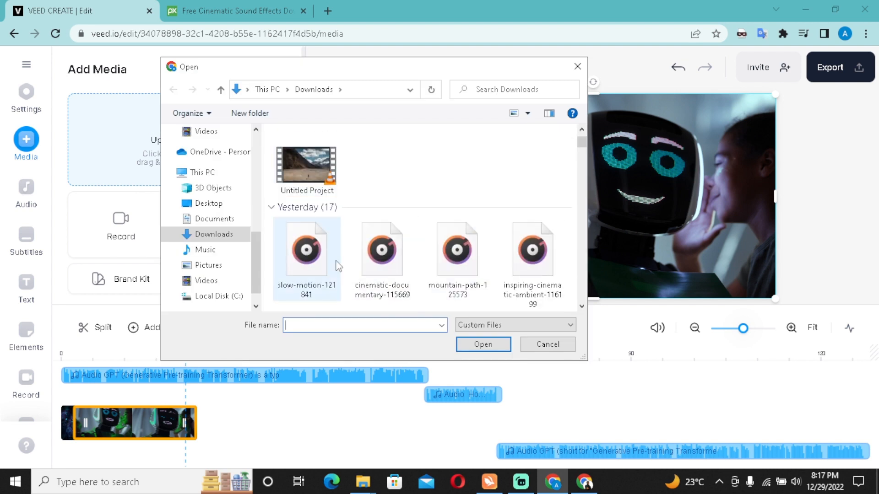
scroll(314, 179, down, 2)
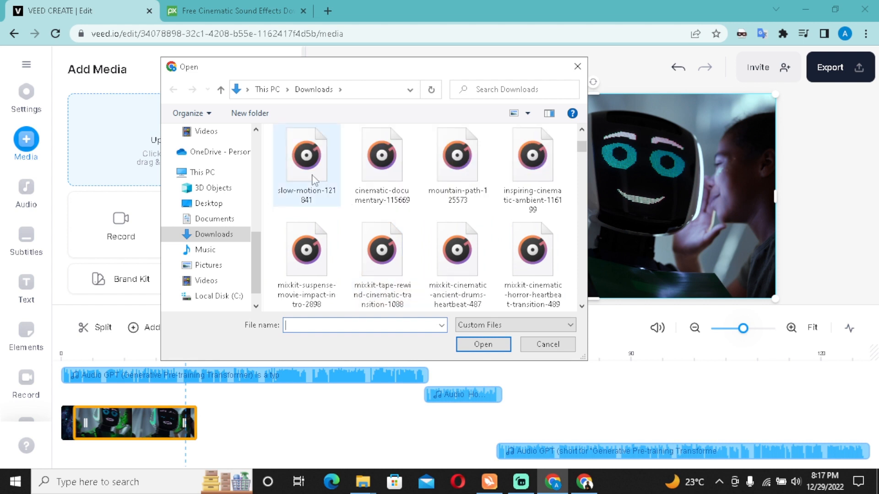
click(314, 179)
click(484, 345)
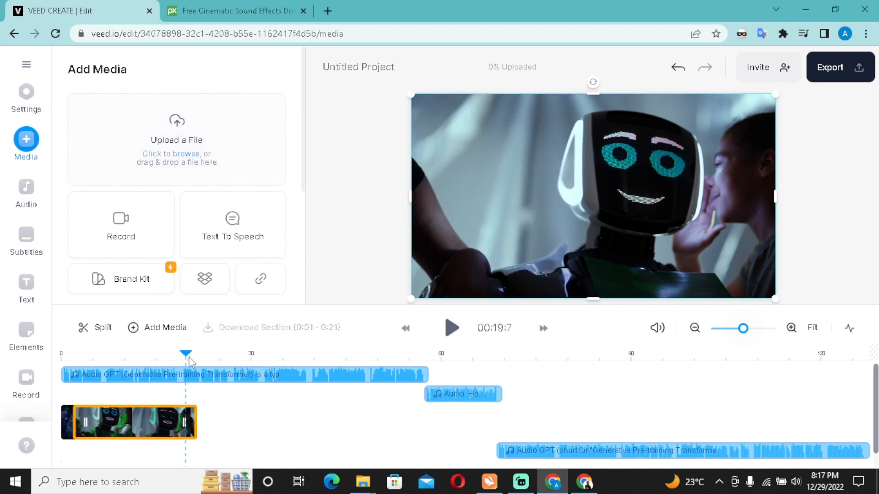
Select the slow-motion-121841.mp3 clip and play the project from 00:21:5 to hear the music
mouse_move(190, 360)
mouse_down()
mouse_move(140, 355)
mouse_move(181, 355)
mouse_up()
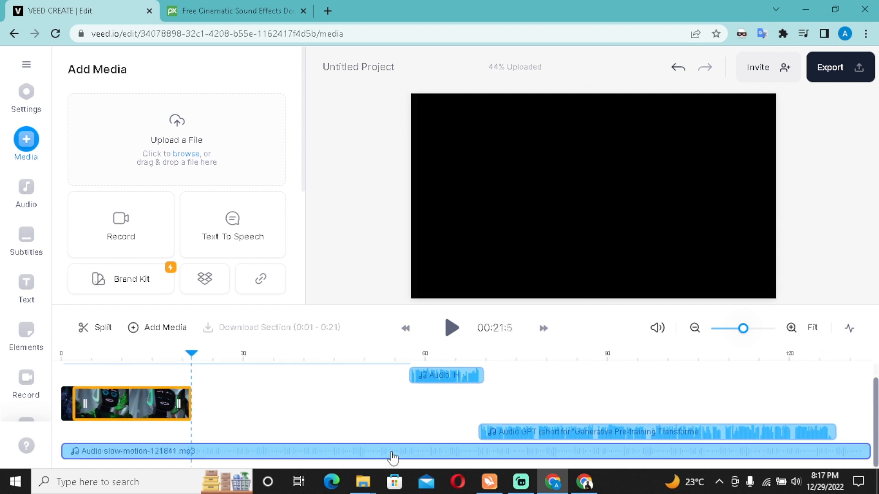
click(391, 452)
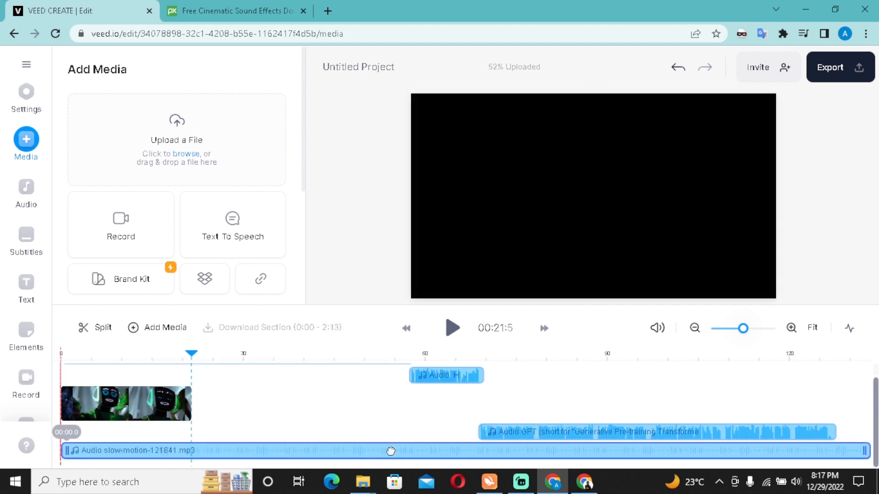
key(space)
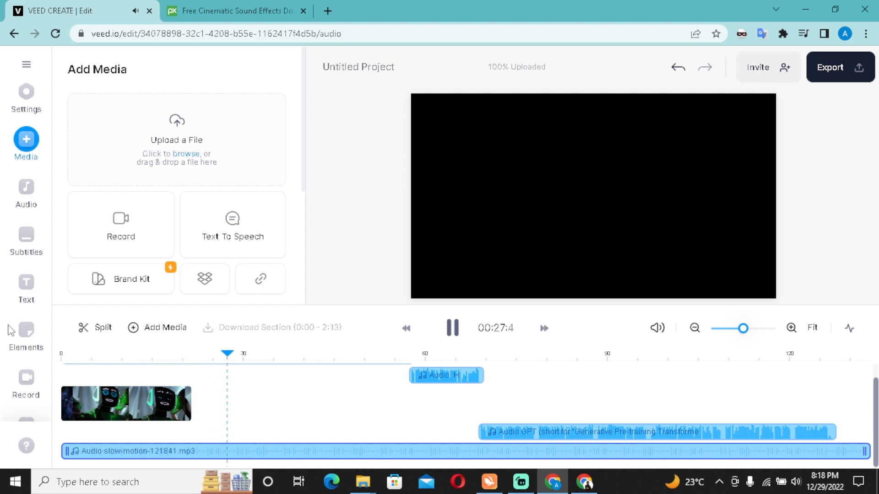
Place the short second speech clip at the start of the timeline and play the robot video section up to 00:18:5
click(121, 373)
click(133, 362)
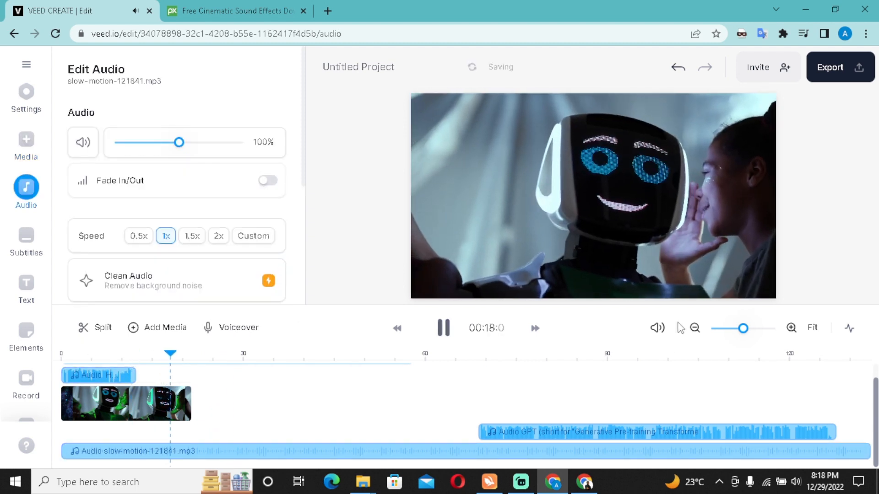
key(space)
click(330, 390)
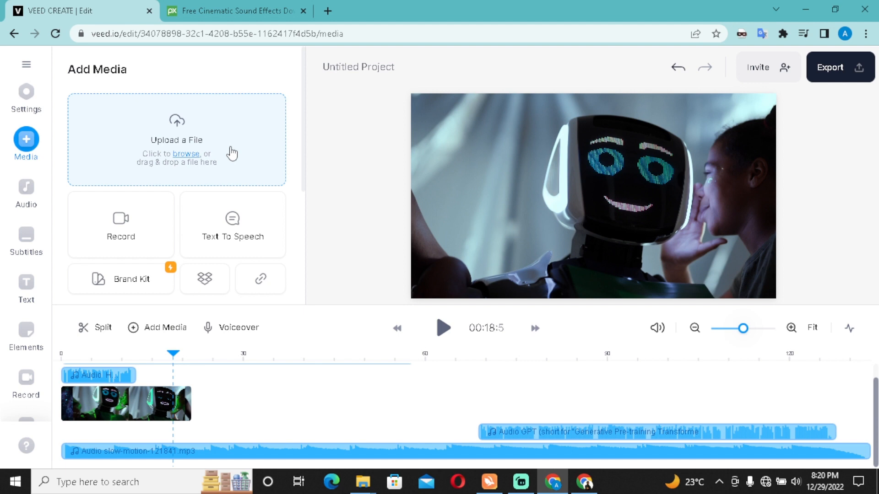
Minimize the VEED and ChatGPT browser windows to show the desktop
click(801, 6)
click(826, 10)
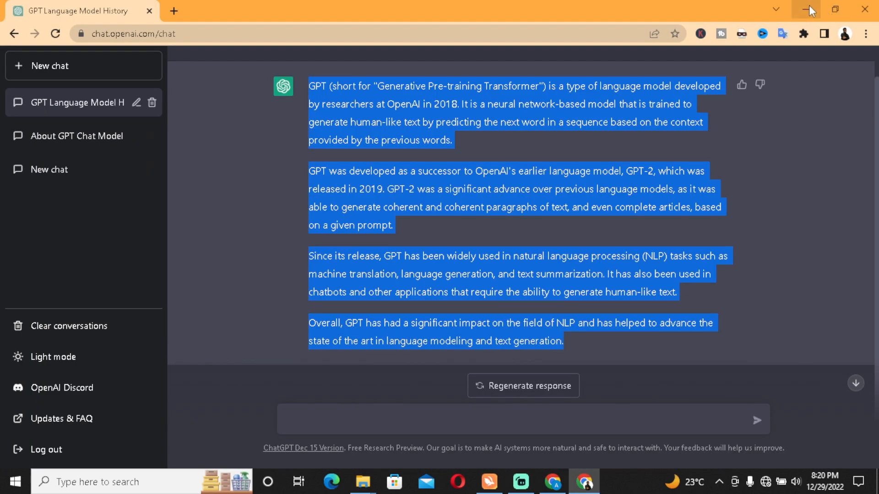
click(808, 7)
Move the CapCut shortcut to an empty spot on the desktop and launch CapCut
drag(217, 23, 367, 28)
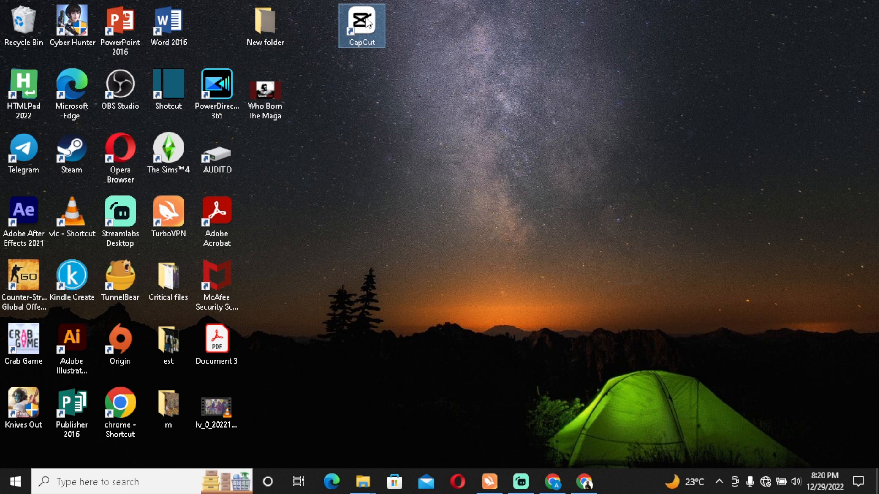
double_click(374, 27)
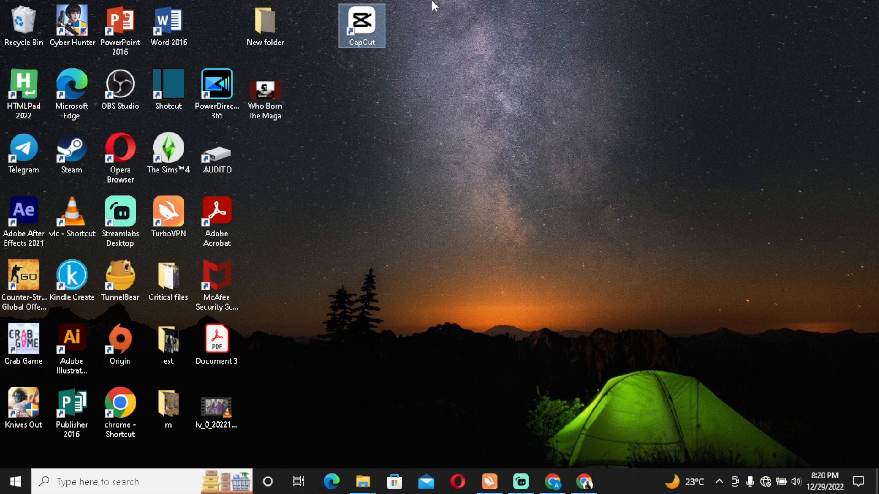
double_click(365, 33)
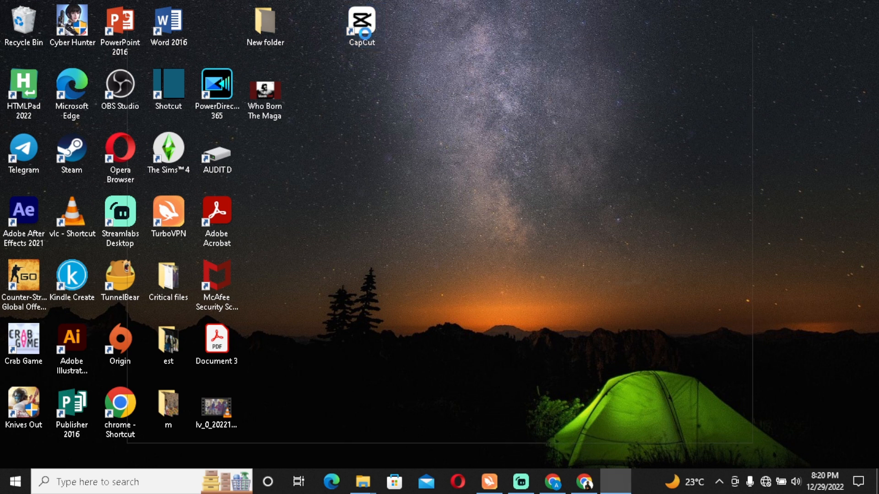